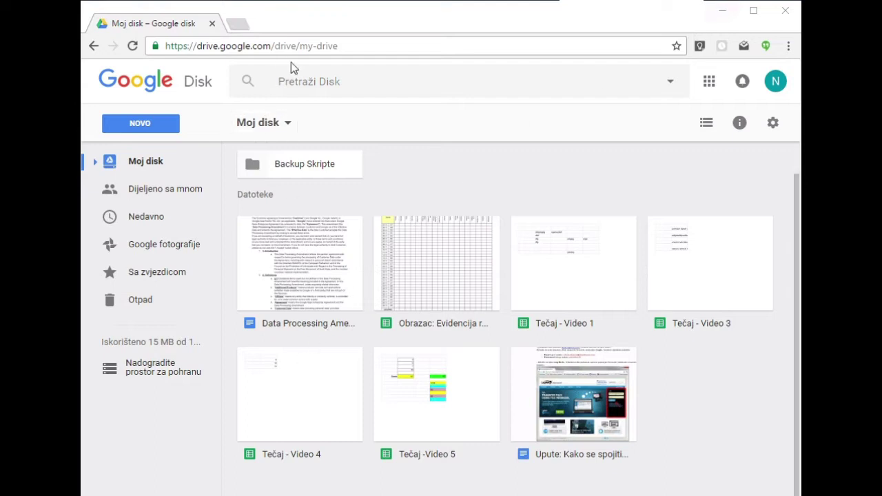
Search Drive for 'Tečaj' and open the 'Tečaj -Video 5' spreadsheet
left_click(348, 82)
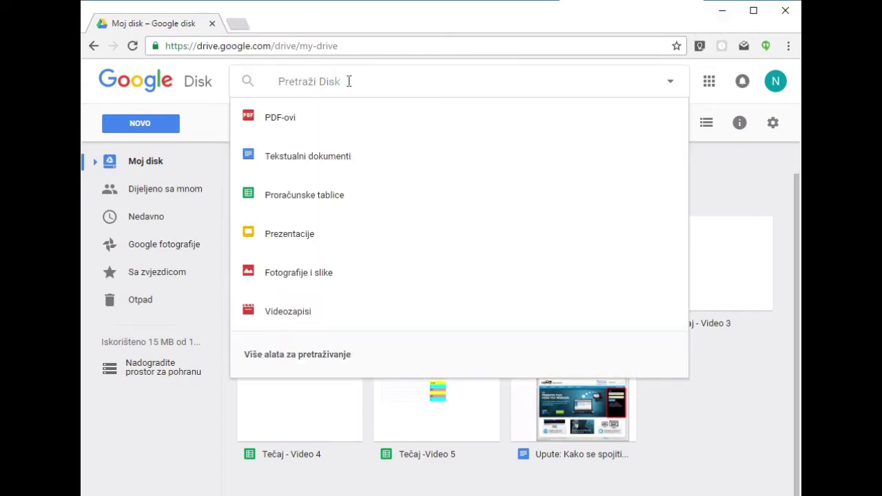
type("Tečaj")
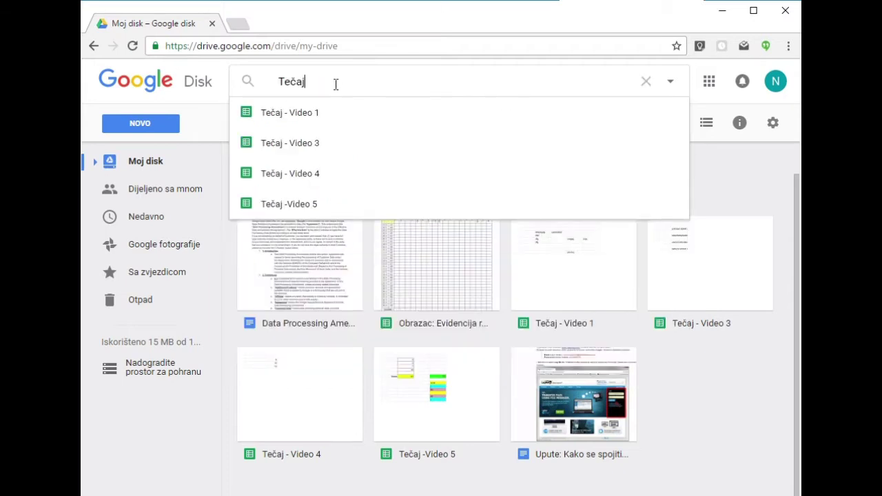
left_click(300, 207)
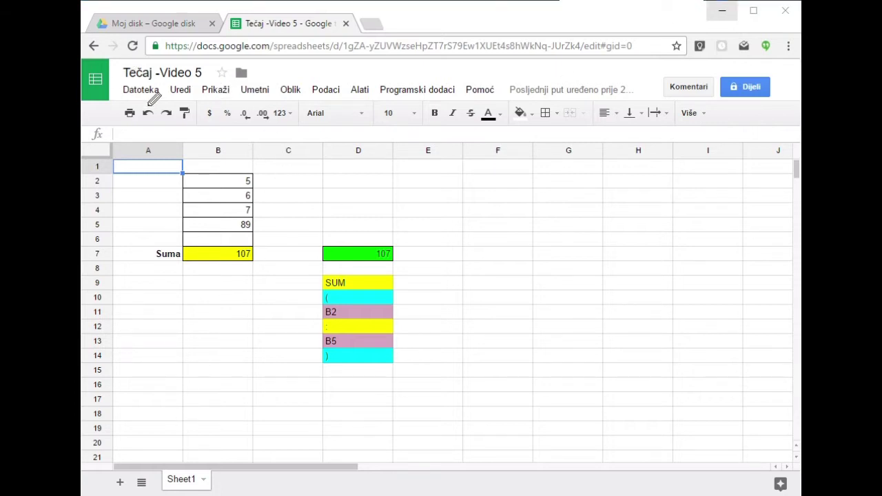
left_click_drag(148, 54, 181, 48)
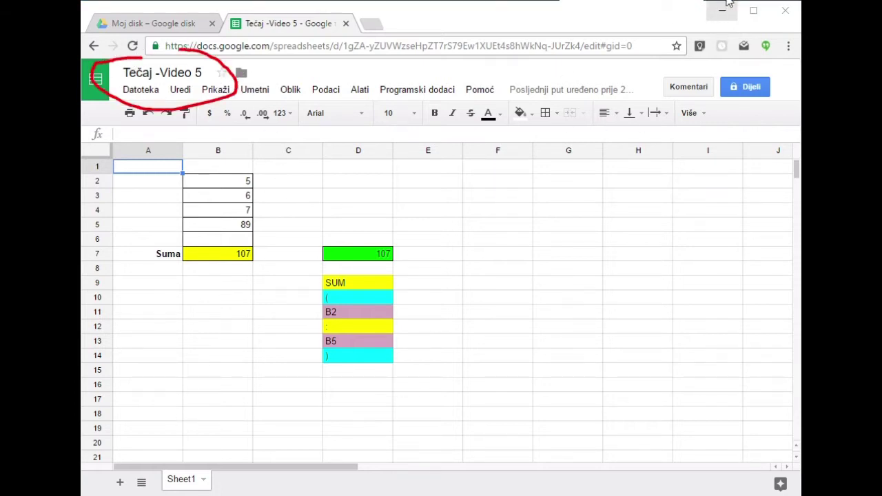
key("Escape")
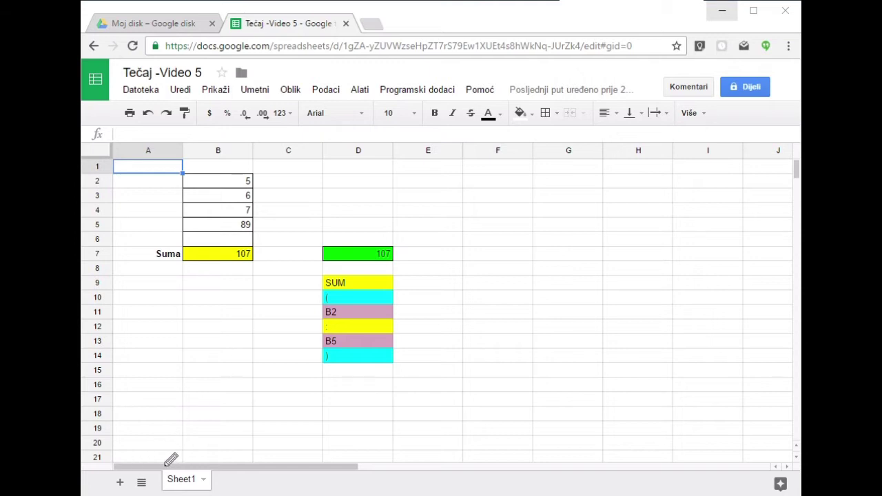
mouse_move(164, 463)
left_mouse_down()
mouse_move(238, 462)
mouse_move(177, 454)
left_mouse_up()
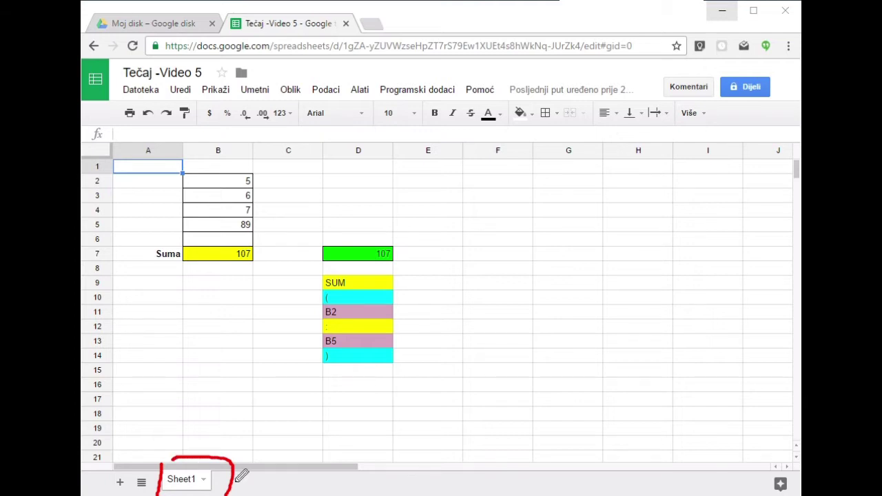
key("Escape")
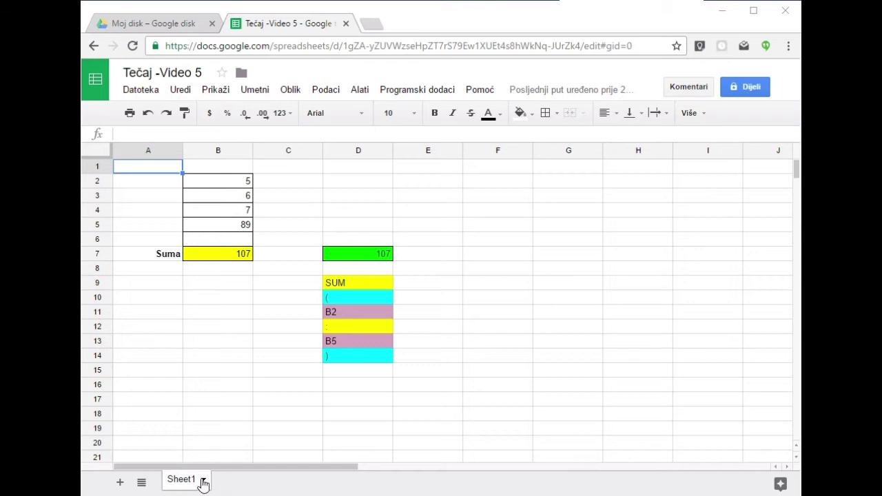
key("ctrl+2")
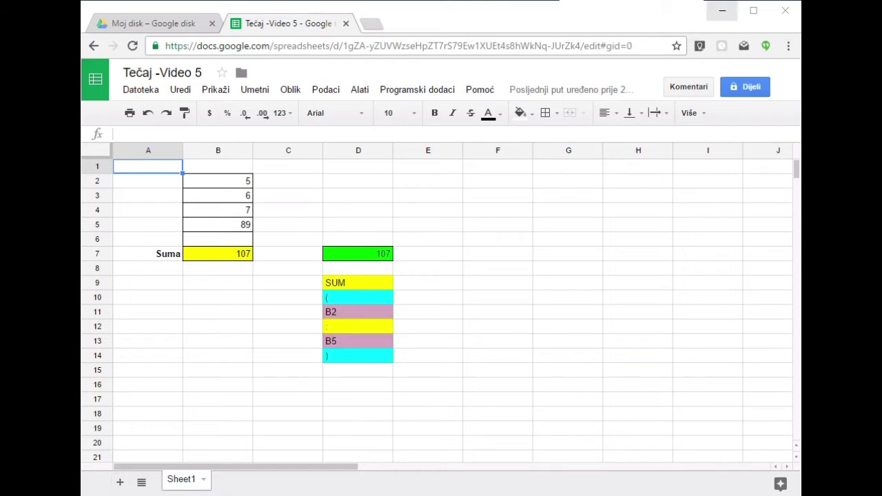
mouse_move(121, 466)
left_mouse_down()
mouse_move(109, 482)
mouse_move(124, 469)
left_mouse_up()
Add a new blank sheet, Sheet3, after Sheet1
left_click(121, 482)
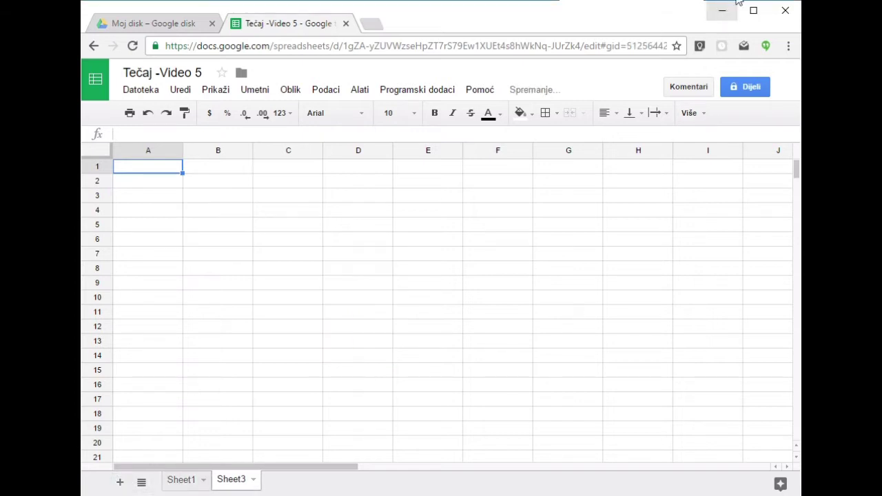
left_click_drag(207, 491, 266, 492)
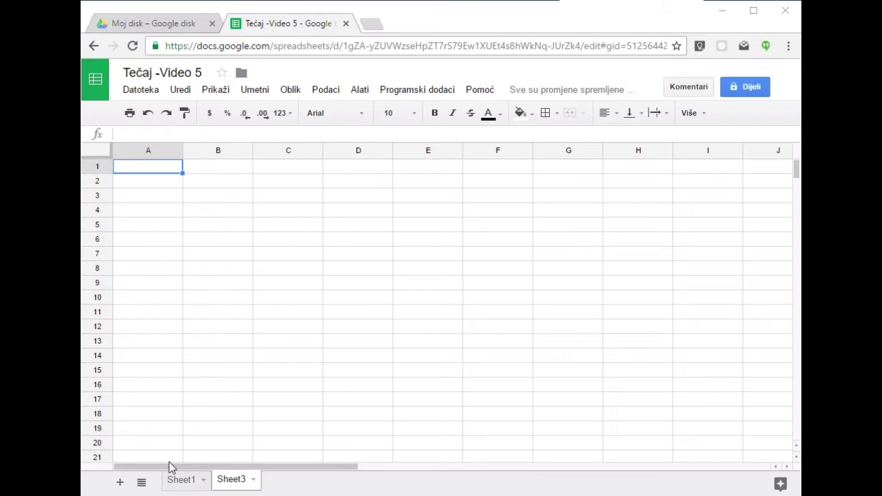
left_click(178, 482)
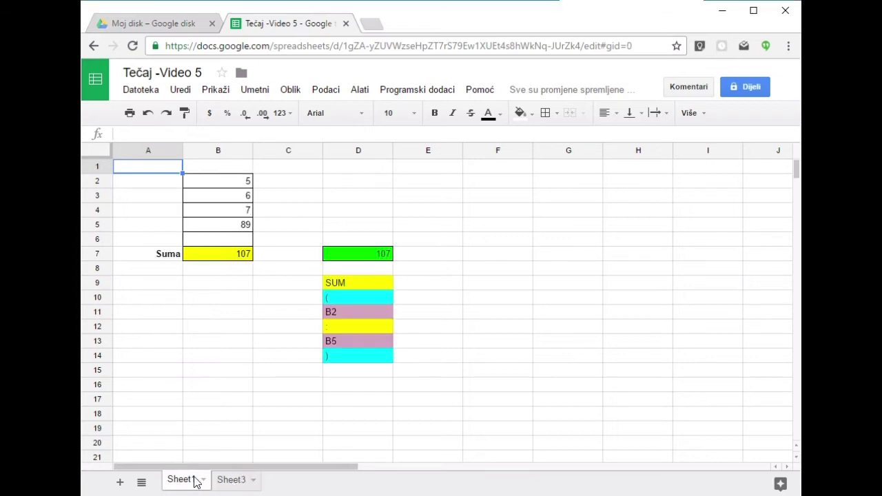
left_click(232, 480)
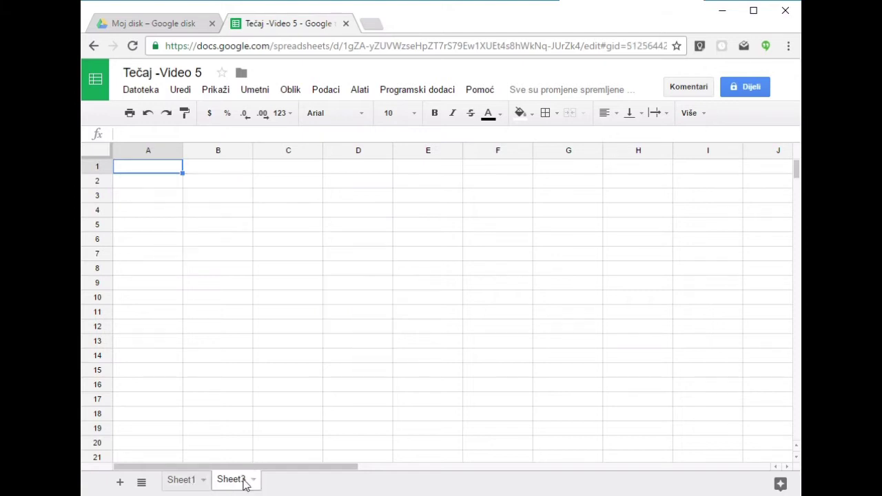
Add two more blank sheets, Sheet4 and Sheet5
left_click(119, 484)
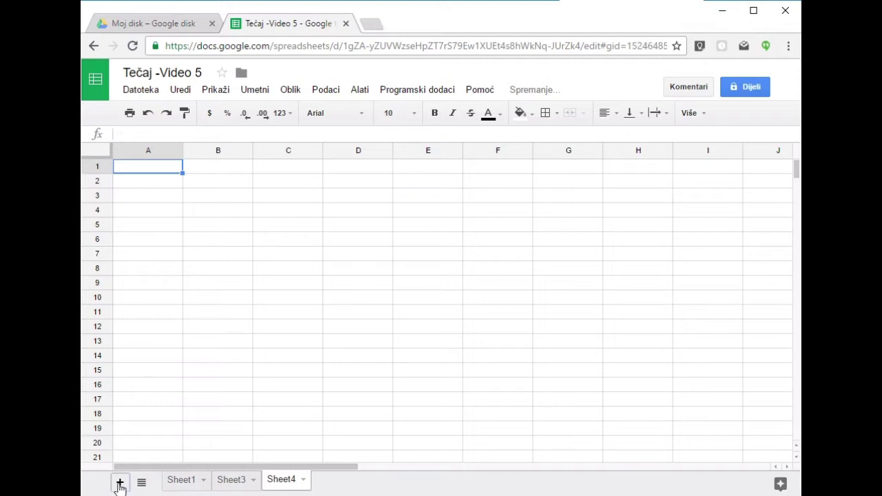
left_click(120, 485)
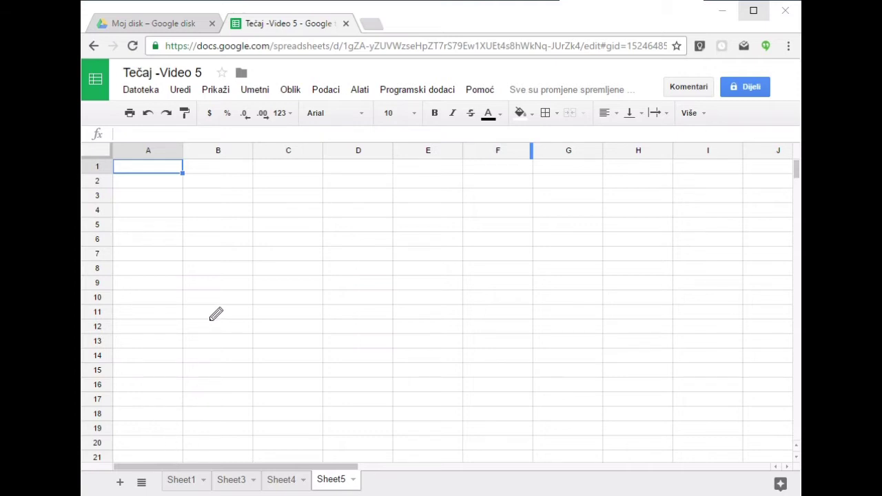
mouse_move(115, 67)
left_mouse_down()
mouse_move(119, 98)
mouse_move(136, 54)
left_mouse_up()
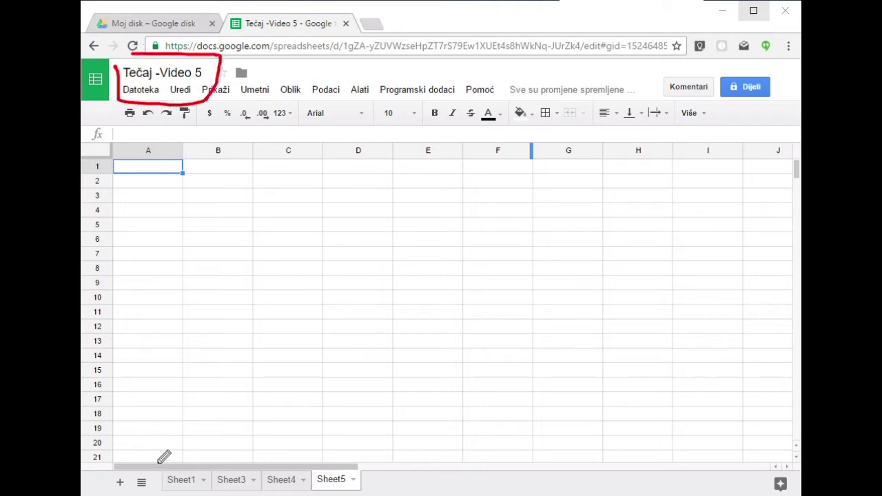
mouse_move(163, 467)
left_mouse_down()
mouse_move(177, 494)
mouse_move(169, 453)
left_mouse_up()
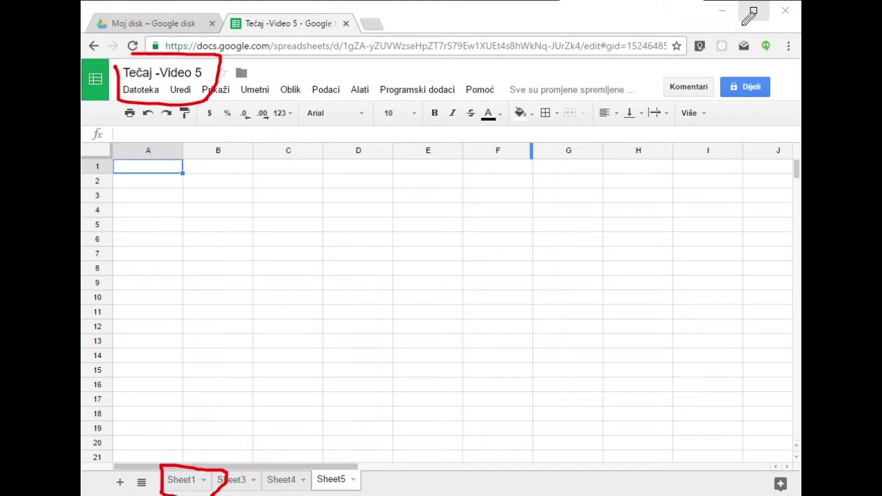
key("Escape")
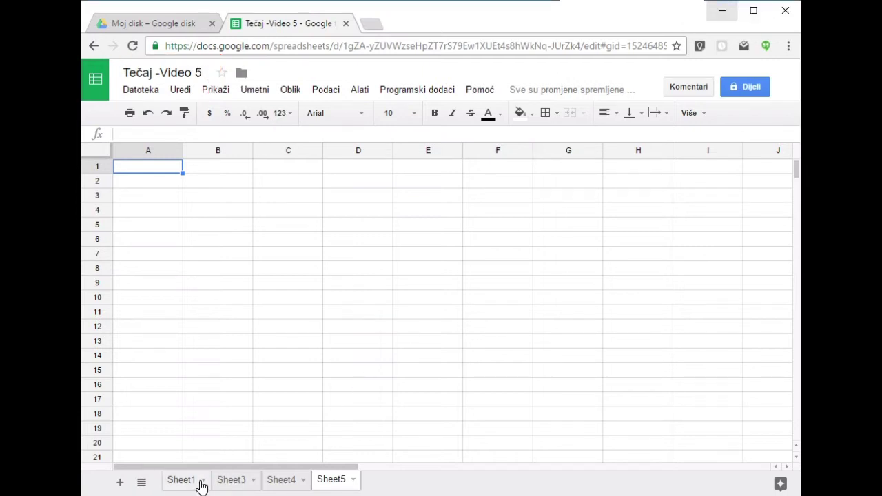
left_click(201, 482)
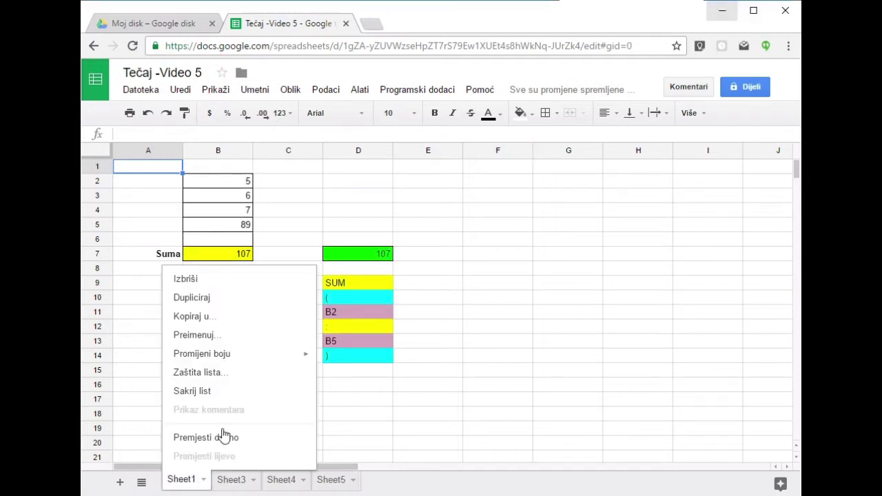
Rename Sheet1 to 'Tjedan 1' and Sheet3 to 'Tjedan 2'
left_click(212, 336)
type("Tjedan 1")
key("Return")
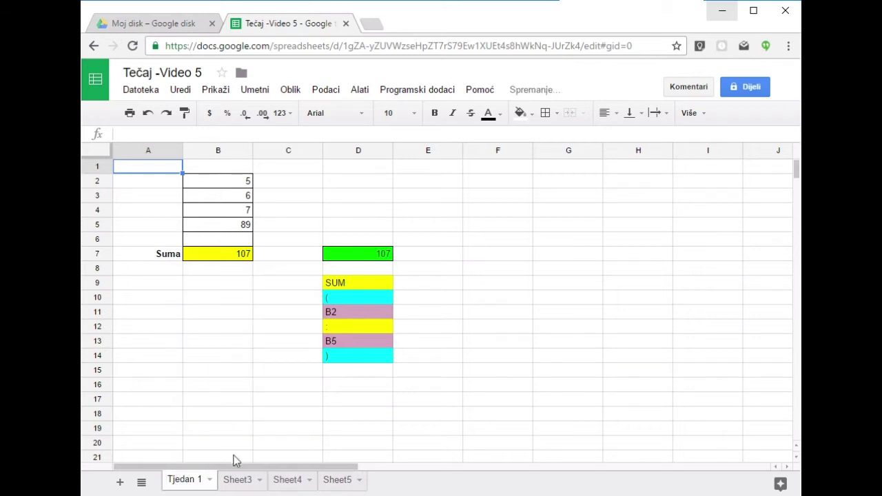
left_click(260, 480)
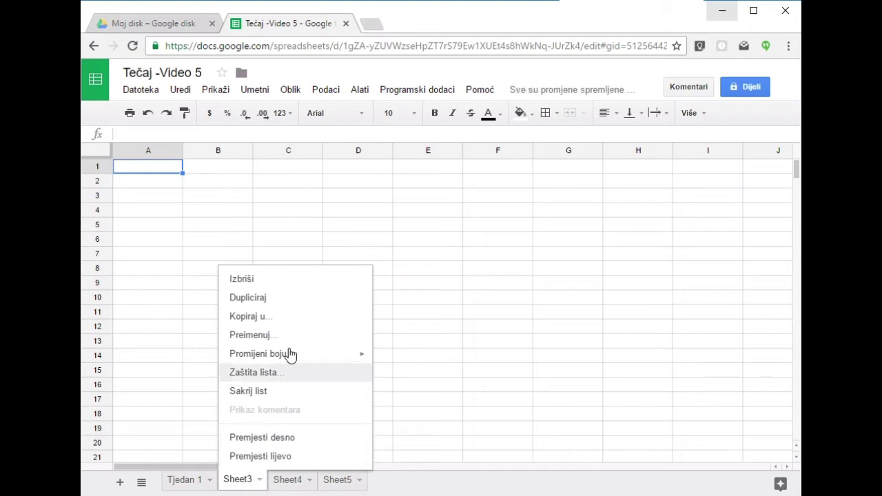
left_click(289, 333)
type("Tjedan 2")
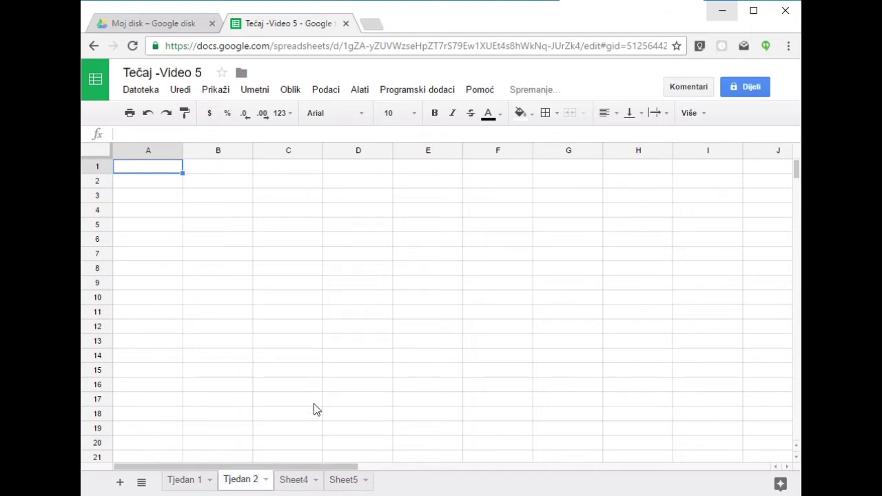
left_click(314, 482)
Rename Sheet4 to 'Tjedan 3' and Sheet5 to 'Tjedan 4', then return to Tjedan 1
left_click(316, 480)
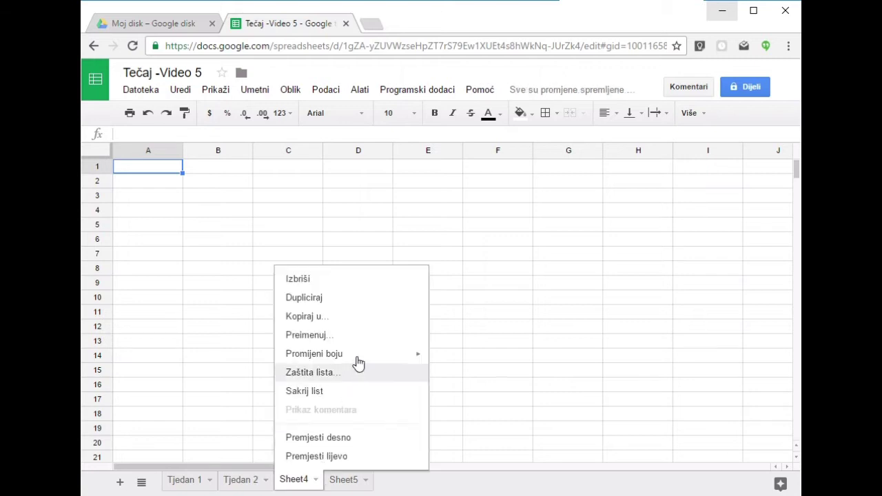
left_click(359, 336)
type("Tjedan 3")
key("Return")
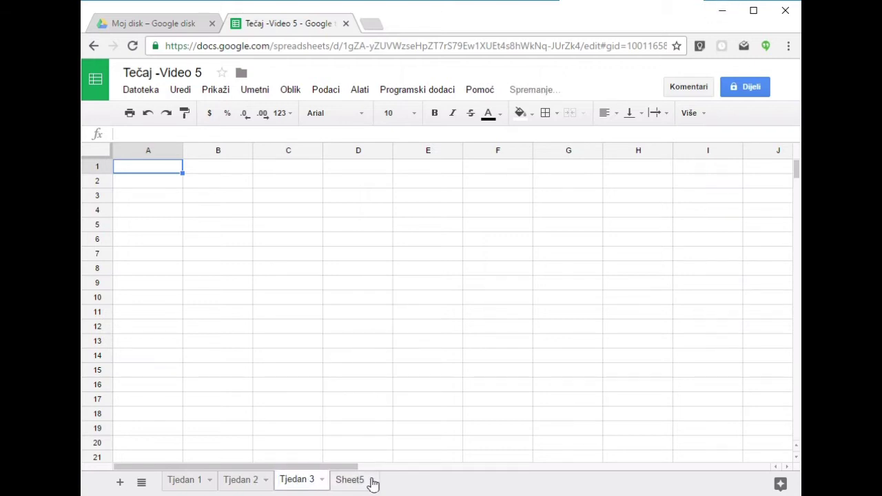
left_click(361, 489)
left_click(372, 482)
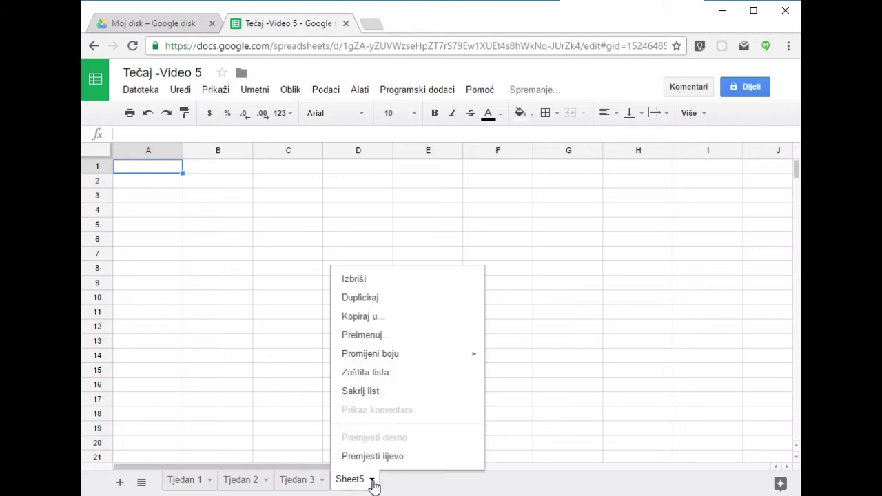
left_click(397, 335)
type("Tjedan 4")
key("Return")
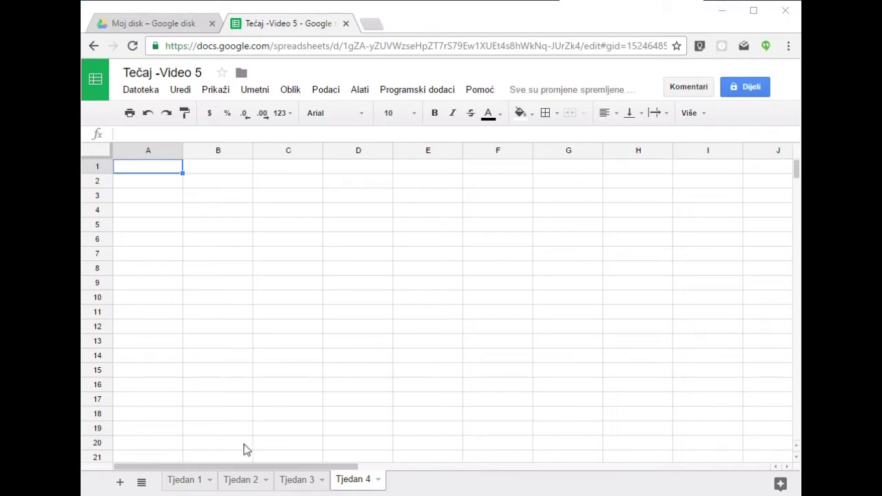
left_click(193, 479)
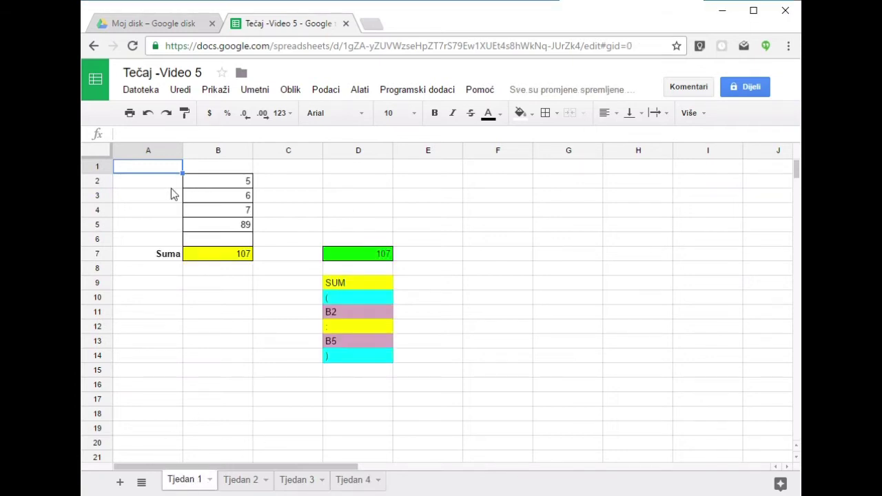
left_click(165, 183)
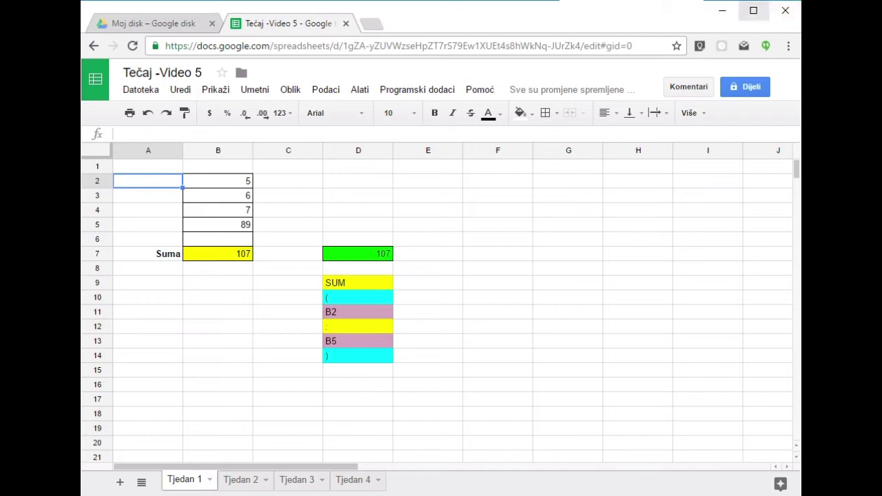
left_click_drag(167, 165, 167, 151)
left_click_drag(89, 168, 104, 164)
left_click_drag(84, 186, 97, 183)
left_click(91, 222)
left_click(239, 478)
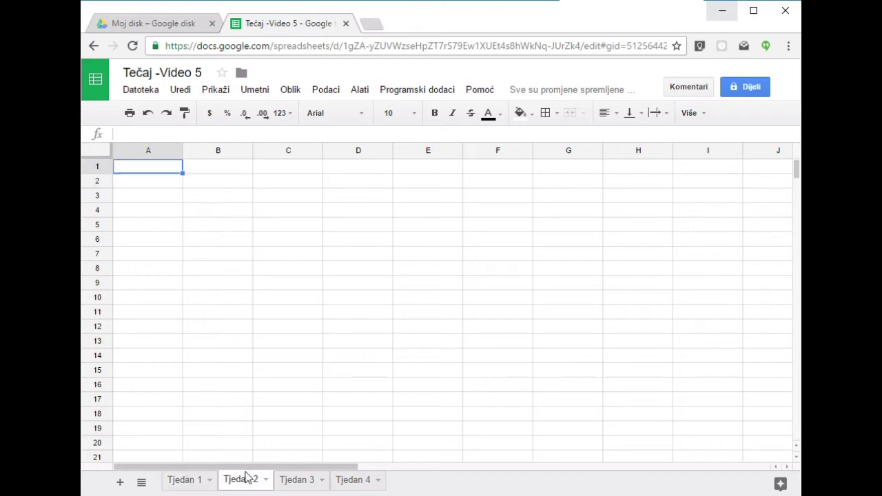
left_click(210, 186)
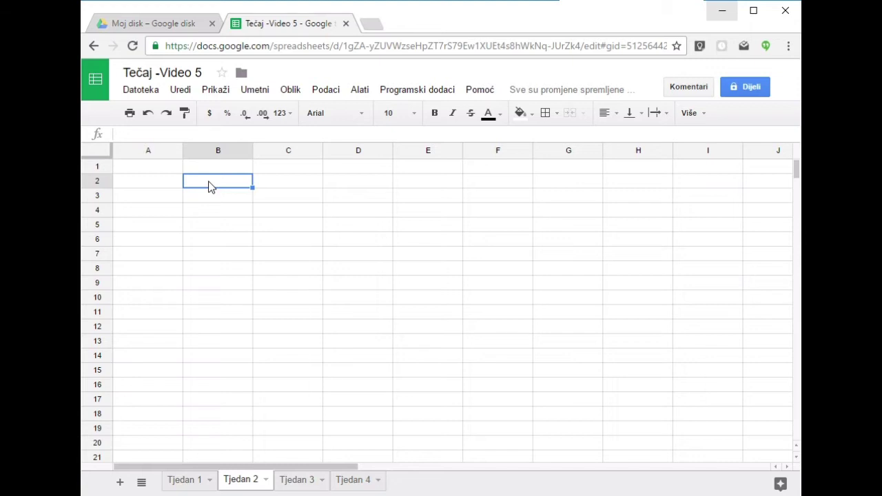
left_click(210, 184)
left_click(220, 150)
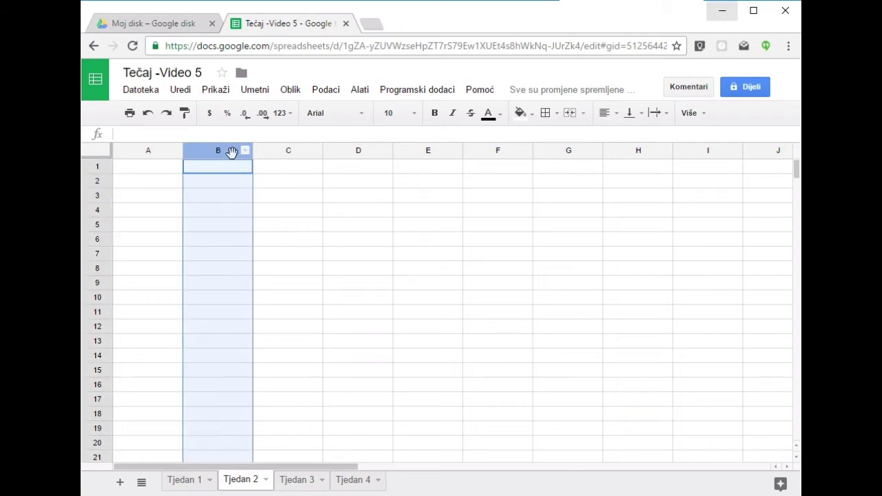
left_click(281, 150)
left_click(355, 150)
left_click(433, 153)
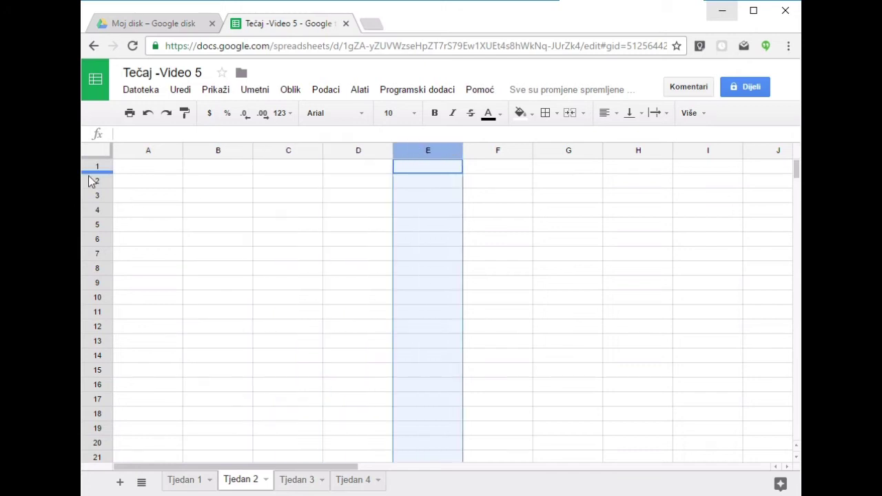
left_click(90, 180)
left_click(92, 195)
left_click(93, 210)
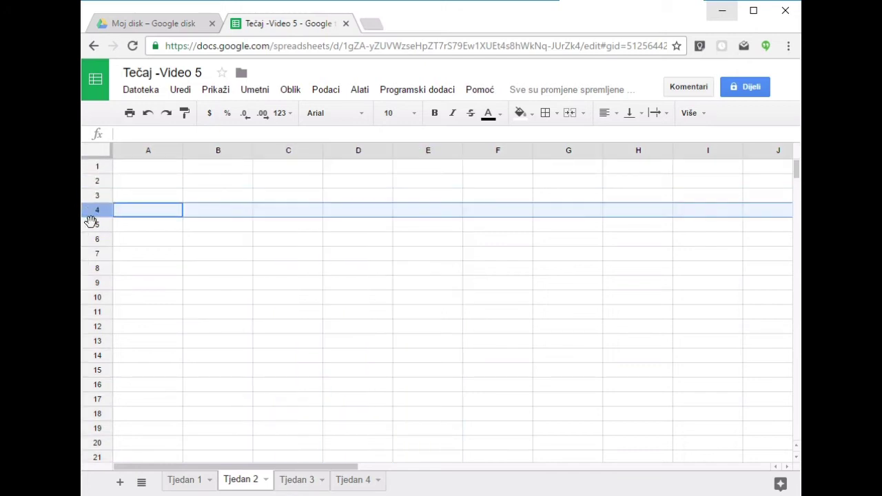
left_click(94, 224)
left_click(211, 170)
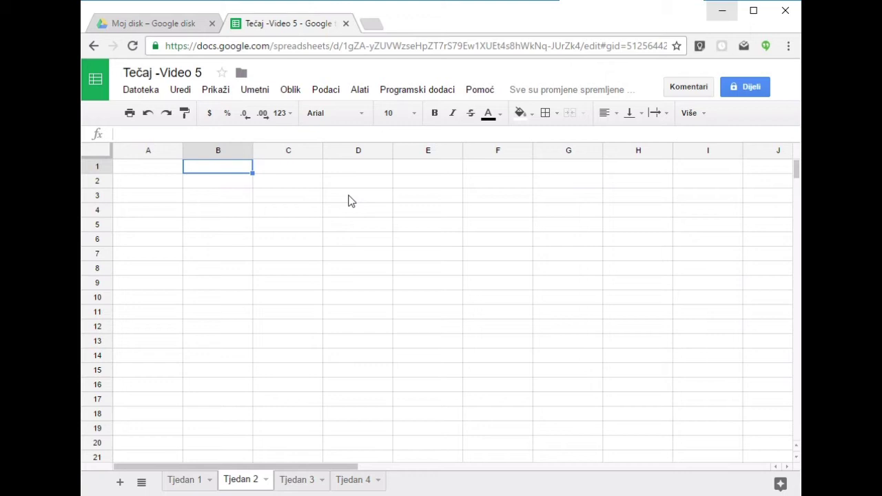
Enter row labels Struja, Voda, Plin and Smeće in A2:A5
key("Down")
key("Left")
type("Struja")
key("Return")
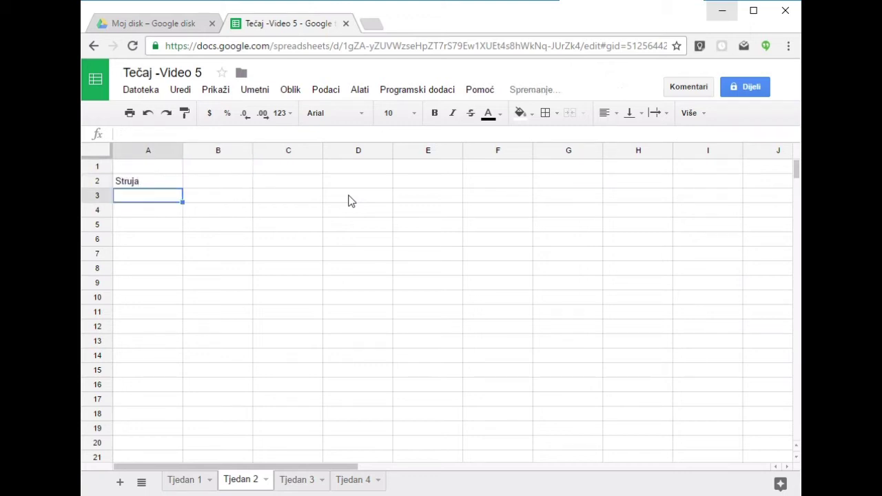
type("Voda")
key("Return")
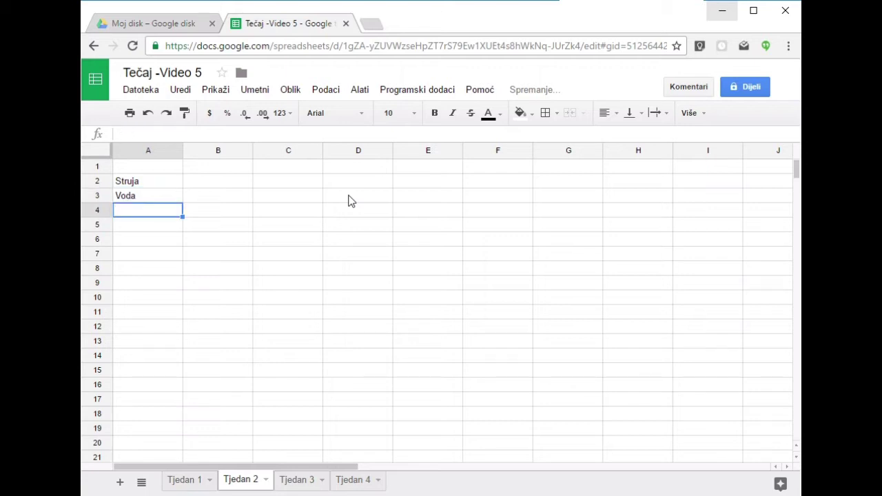
type("Plin")
key("Return")
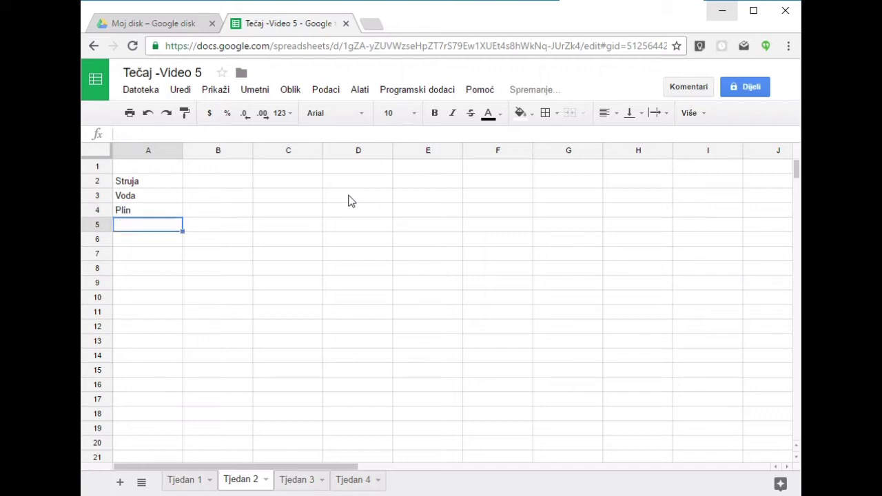
type("Smeće")
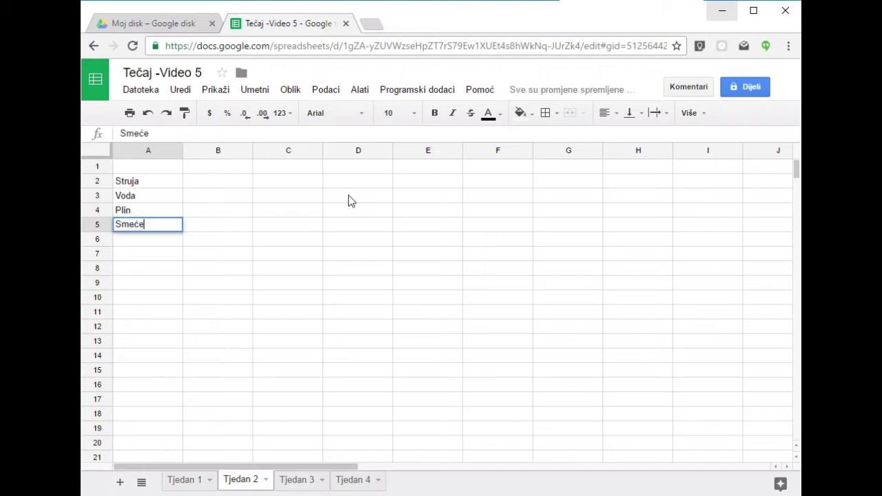
key("Return")
Enter month headers Sječanj, Veljača, Ožujak and Travanj in B1:E1
left_click(153, 180)
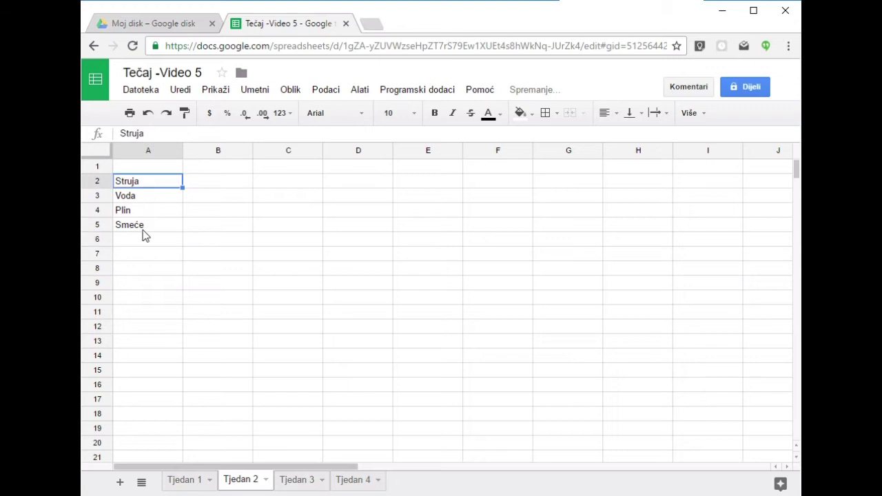
left_click(213, 170)
type("Sječanj")
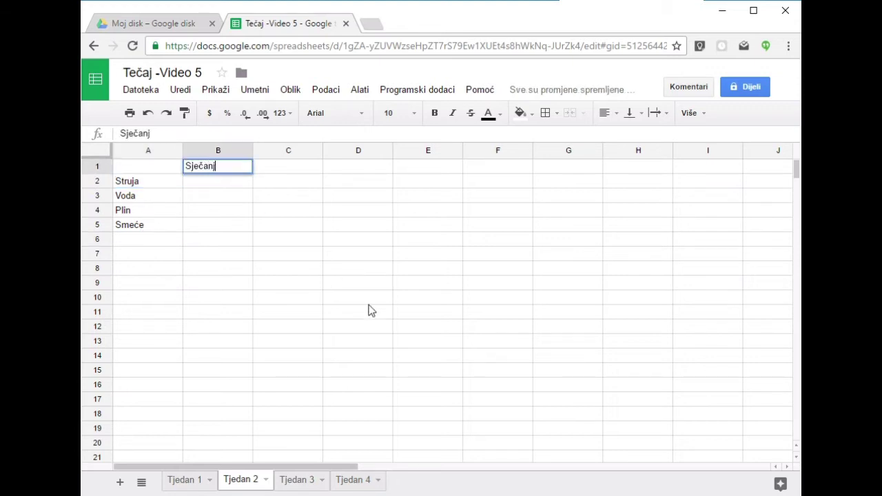
key("Tab")
type("Veljača")
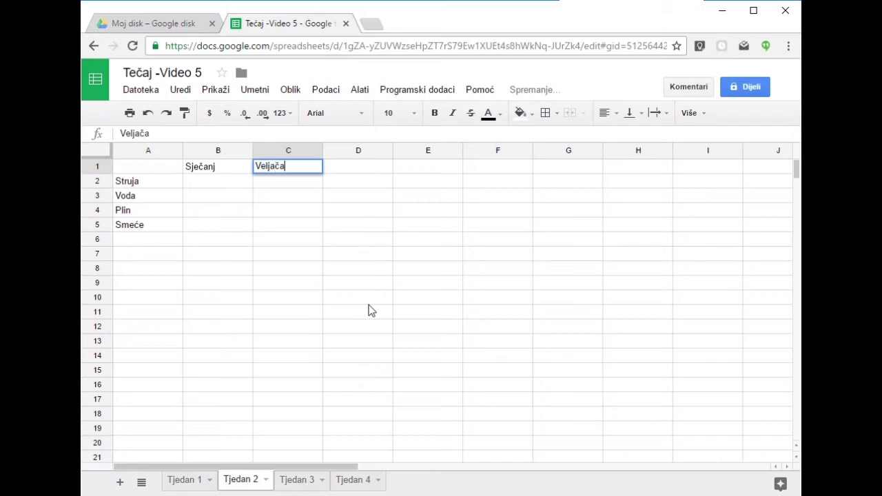
key("Tab")
type("O")
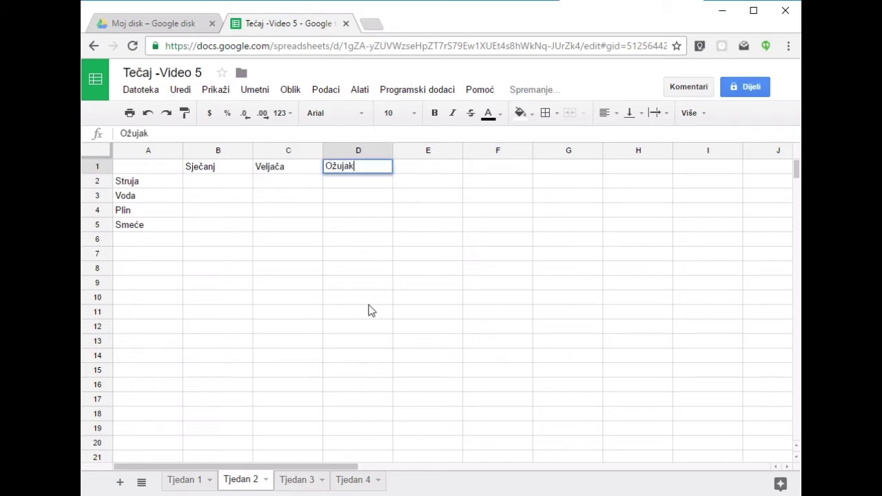
key("Tab")
type("Travanj")
key("Return")
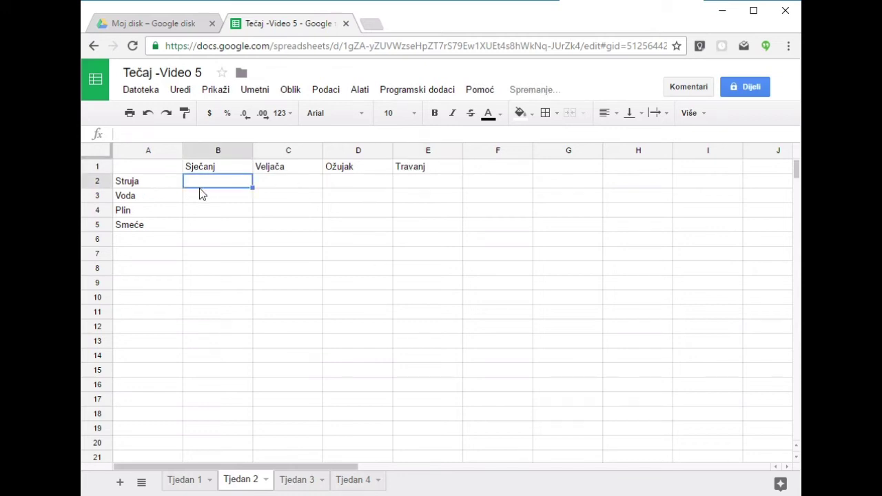
left_click_drag(212, 184, 431, 228)
Enter the label 'UKUPNO' in cell A6
left_click(256, 254)
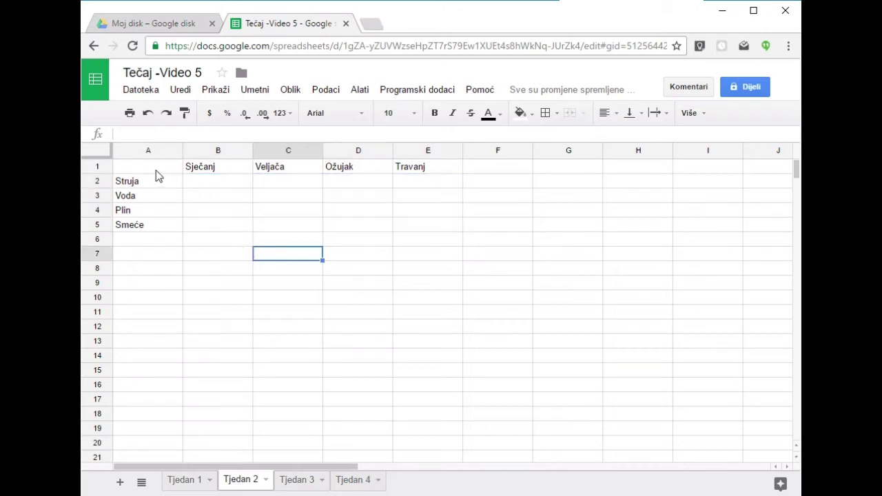
left_click(128, 239)
type("UKUPNO")
key("Return")
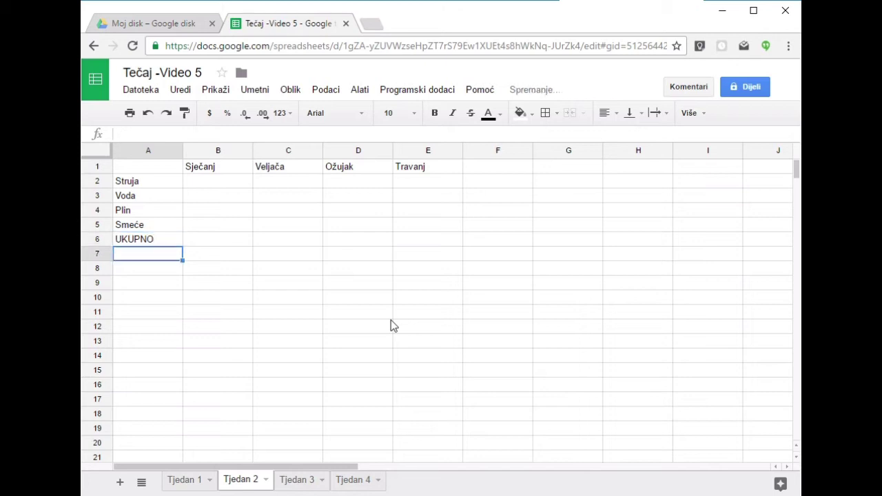
Apply all borders to the table A1:E6
left_click_drag(161, 168, 435, 247)
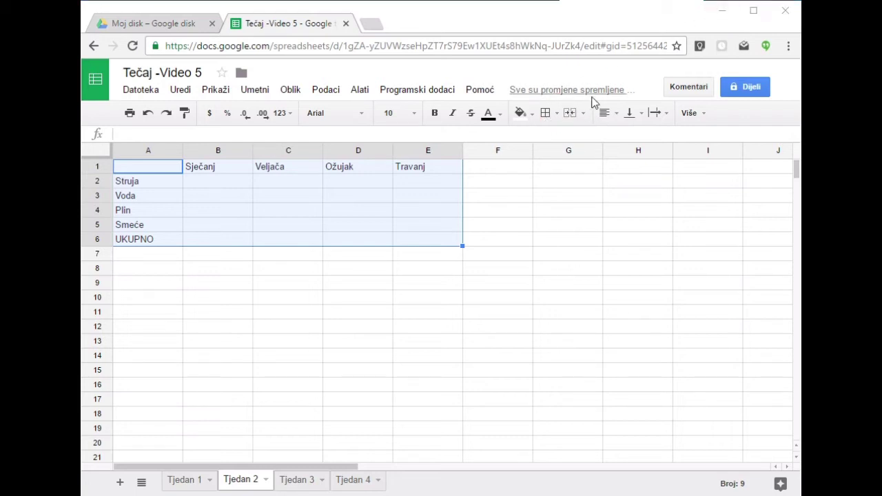
left_click(545, 112)
left_click(553, 142)
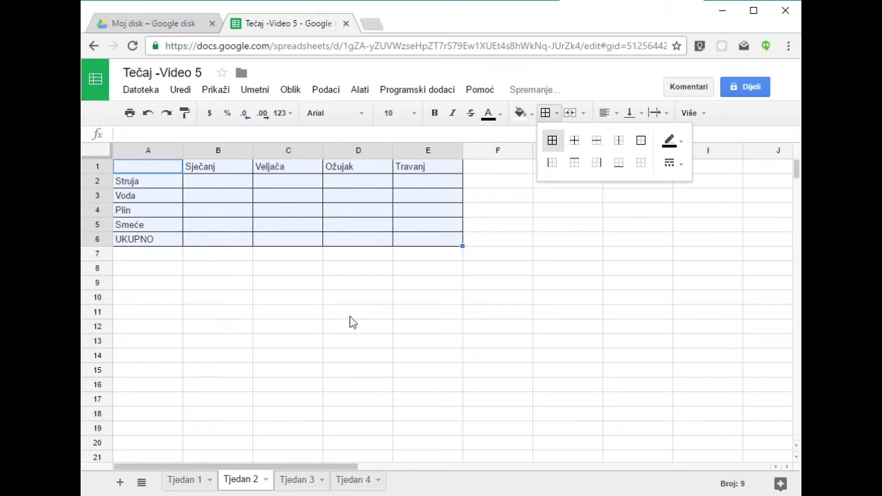
left_click(278, 341)
Make the month headers B1:E1 bold
left_click_drag(220, 167, 418, 172)
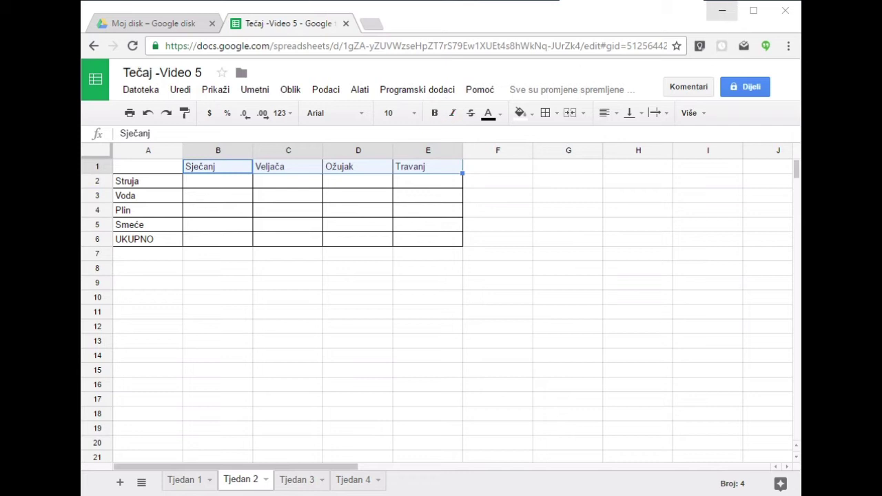
left_click(435, 113)
left_click_drag(159, 179, 164, 235)
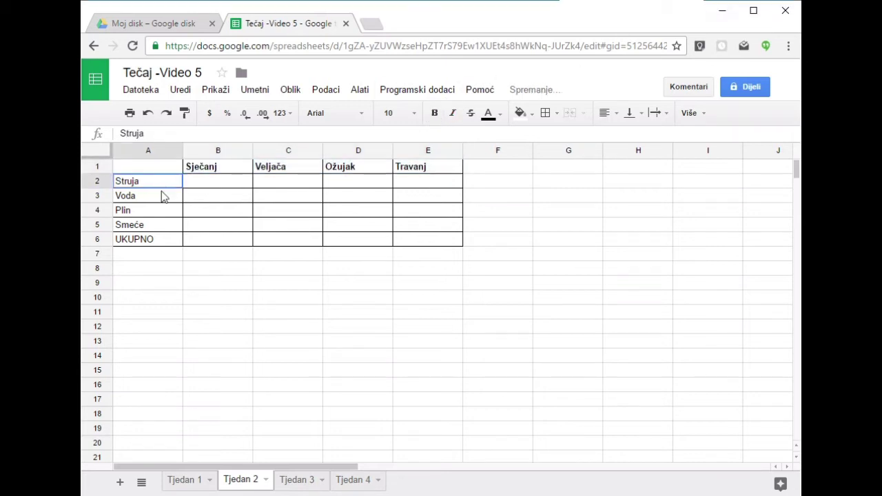
Bold and right-align cells A2:A6, the labels Struja through UKUPNO
left_click(169, 268)
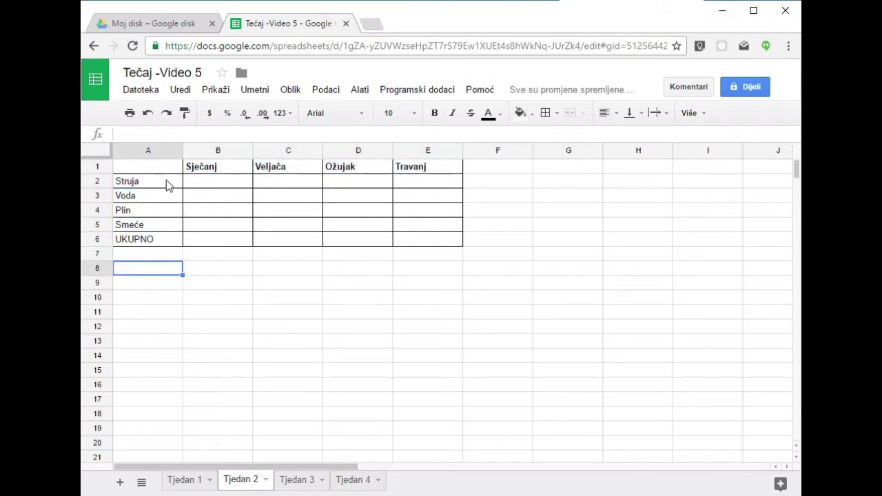
left_click(165, 180)
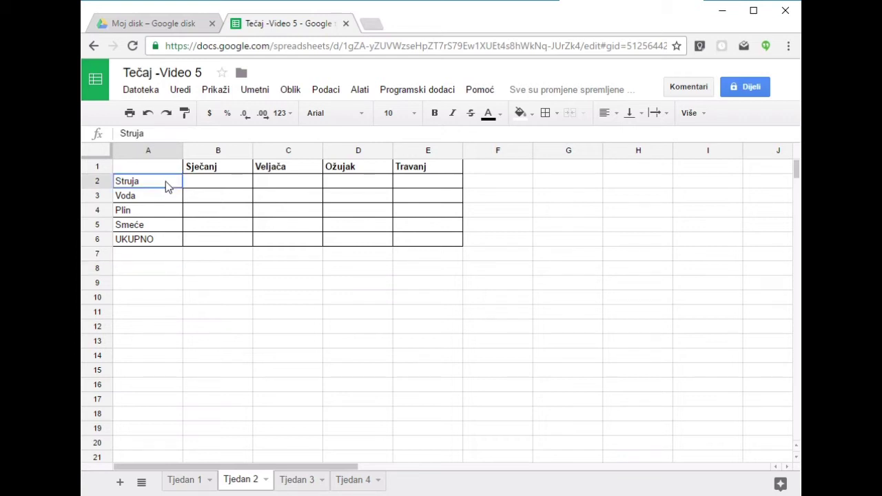
left_click_drag(166, 185, 166, 243)
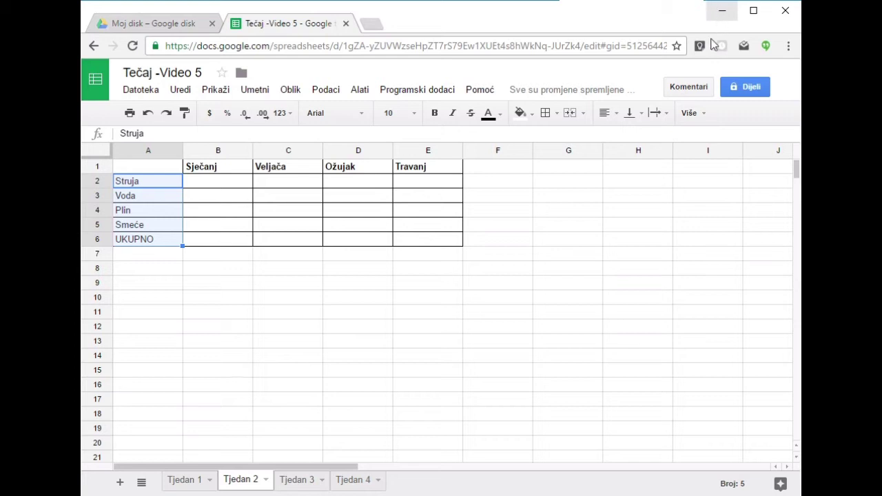
left_click(436, 115)
left_click(607, 113)
left_click(647, 135)
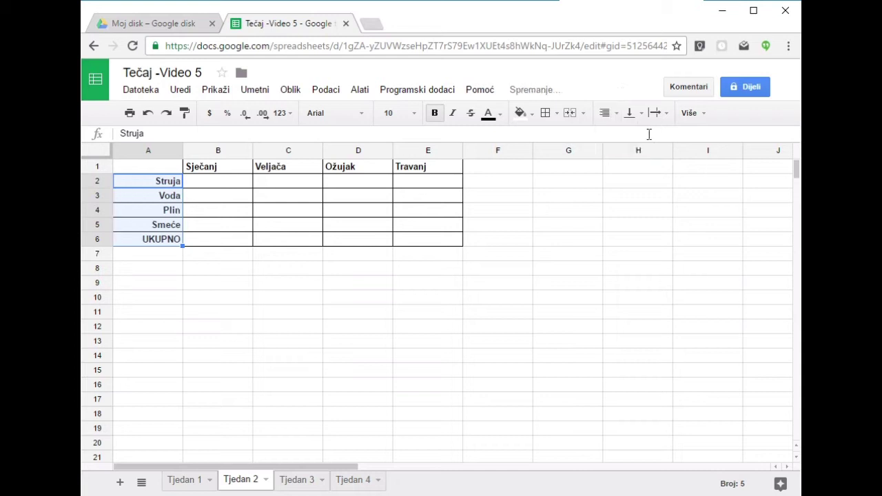
left_click(380, 332)
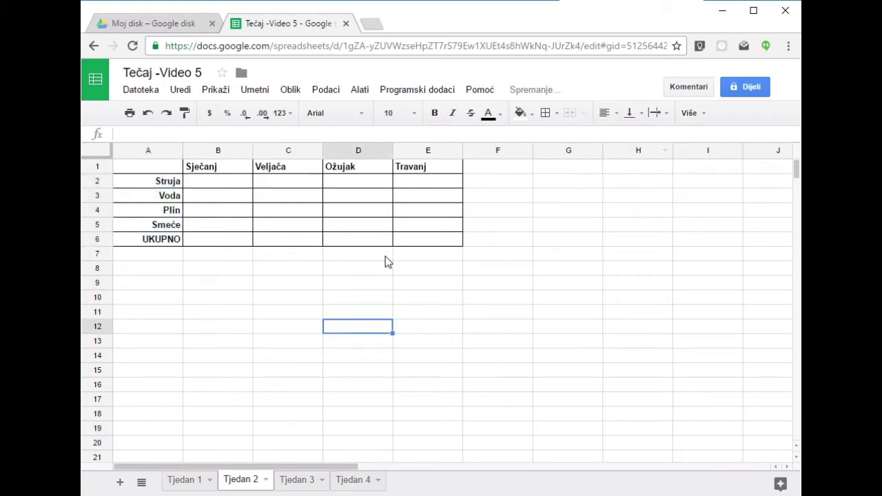
left_click(209, 242)
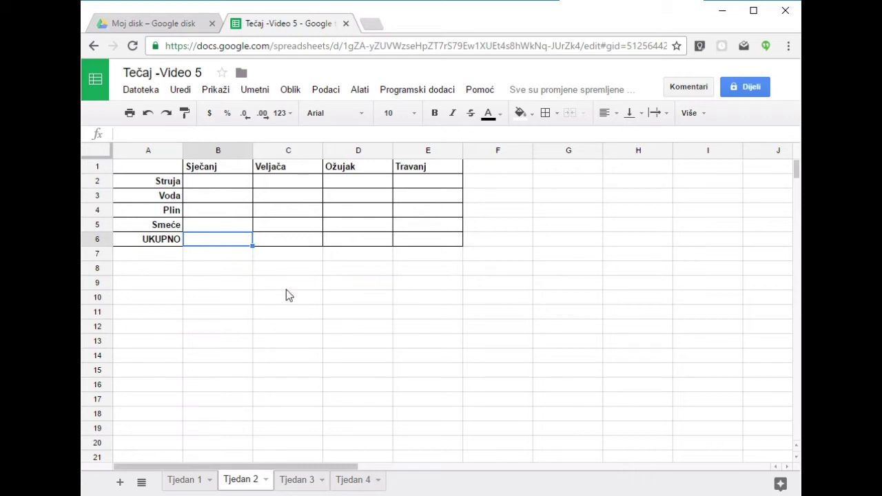
Enter =SUM(B2:B5) in B6 for the Sječanj total
type("=")
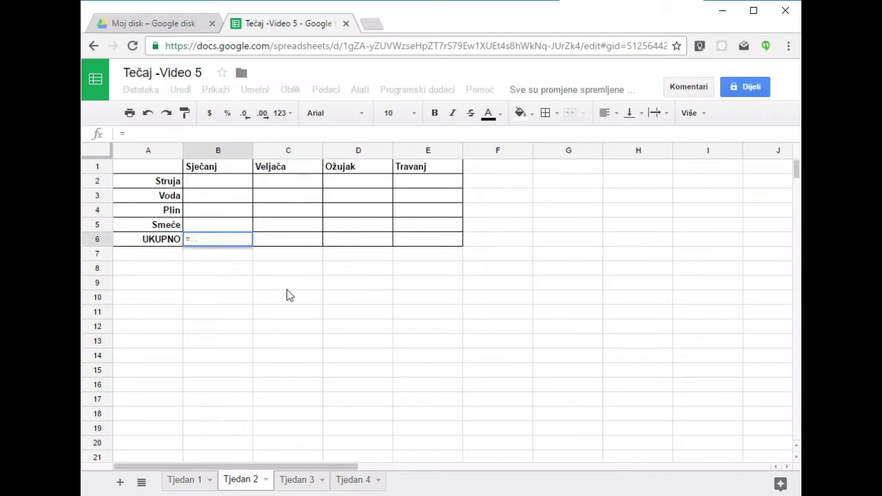
type("SUM(")
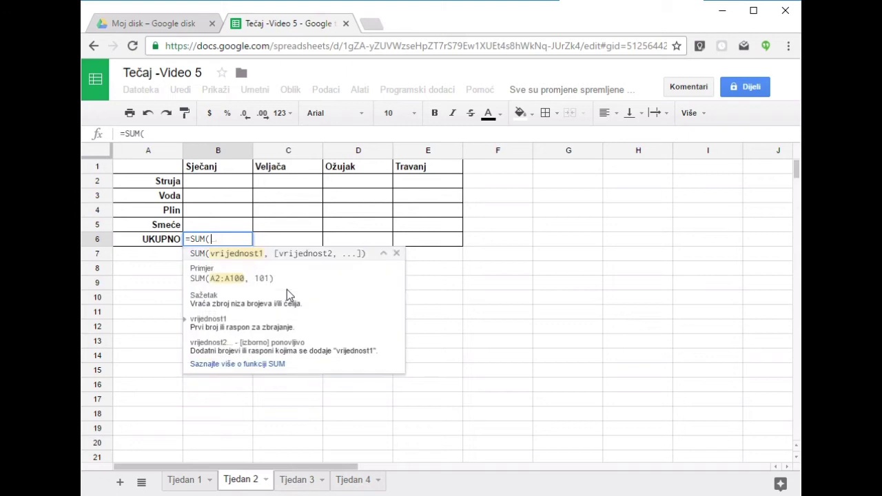
type("B2")
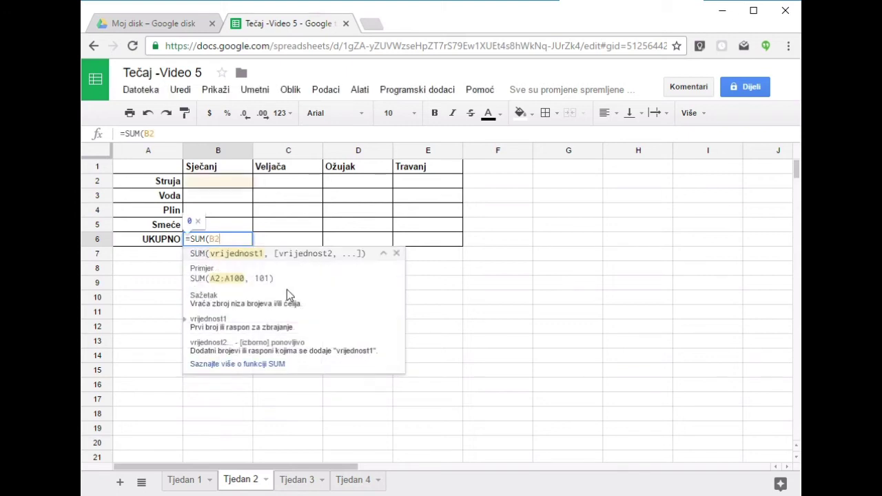
type(":B5")
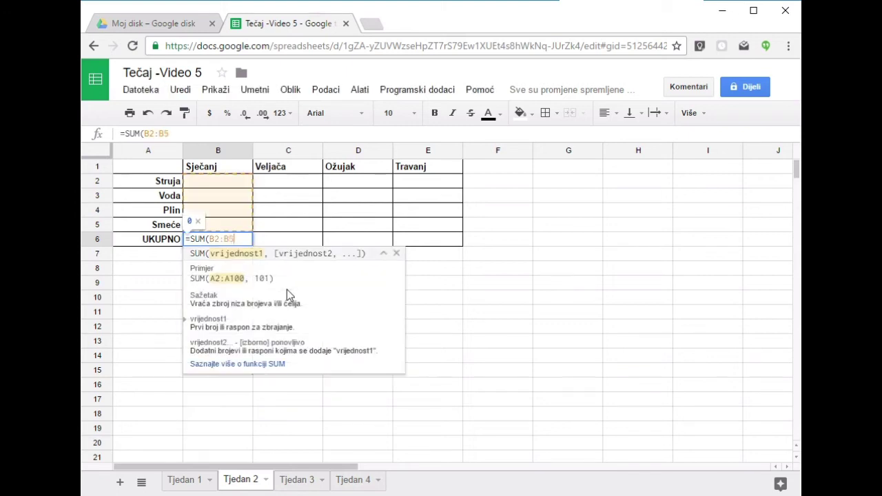
type(")")
key("Return")
key("Up")
key("Up")
key("Up")
key("Up")
Enter January costs 100, 50, 300 and 10 in B2:B5
type("100")
key("Return")
type("50")
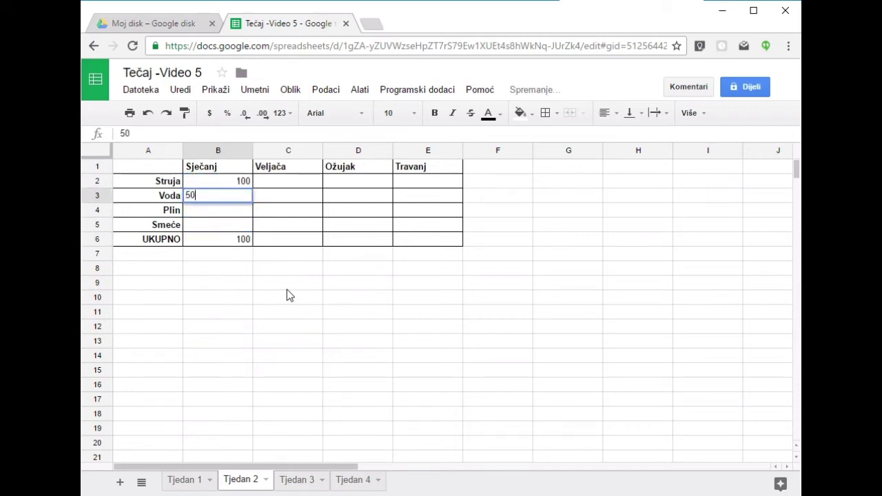
key("Return")
type("1")
key("BackSpace")
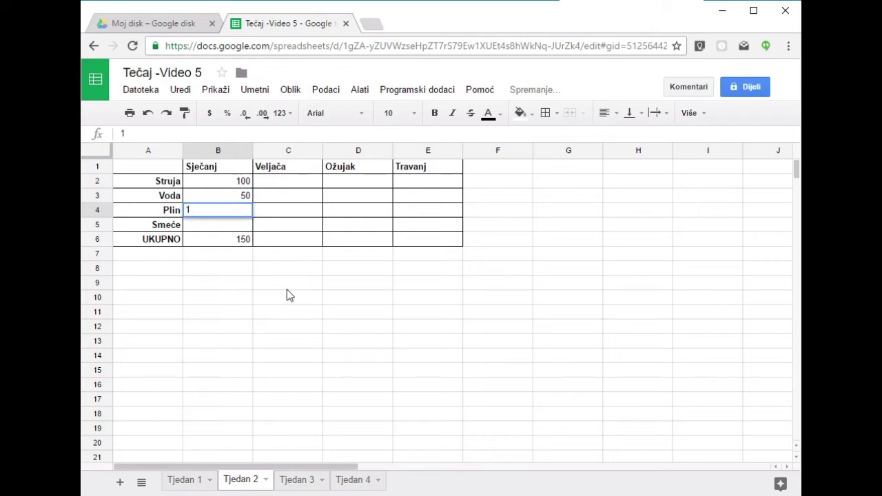
type("300")
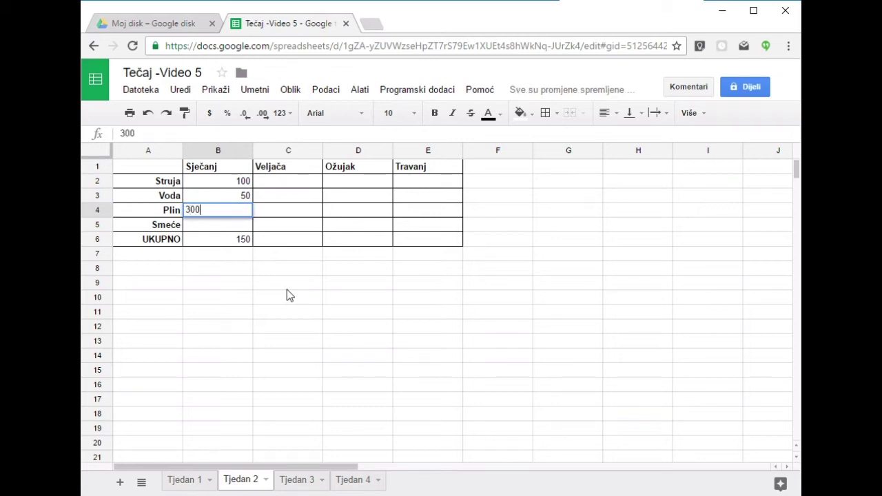
key("Return")
type("10")
key("Return")
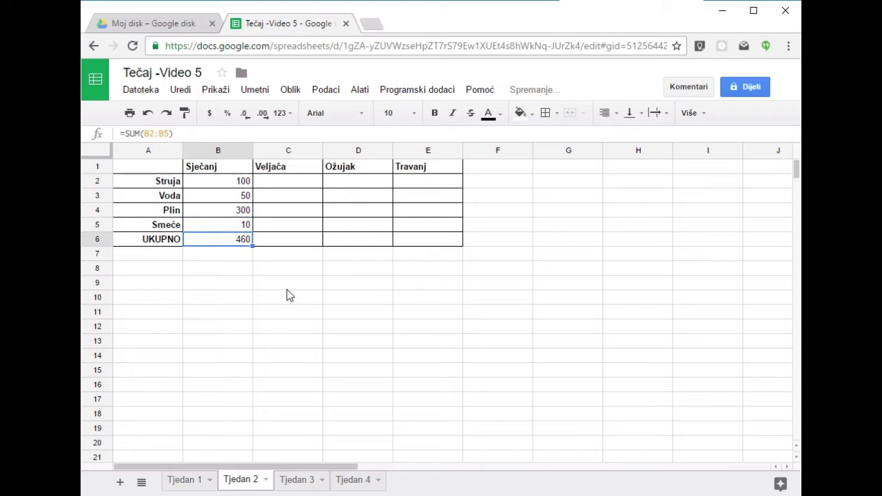
left_click(257, 286)
Fill the UKUPNO totals row B6:E6 light yellow
left_click(231, 241)
left_click(184, 268)
left_click_drag(219, 241, 425, 246)
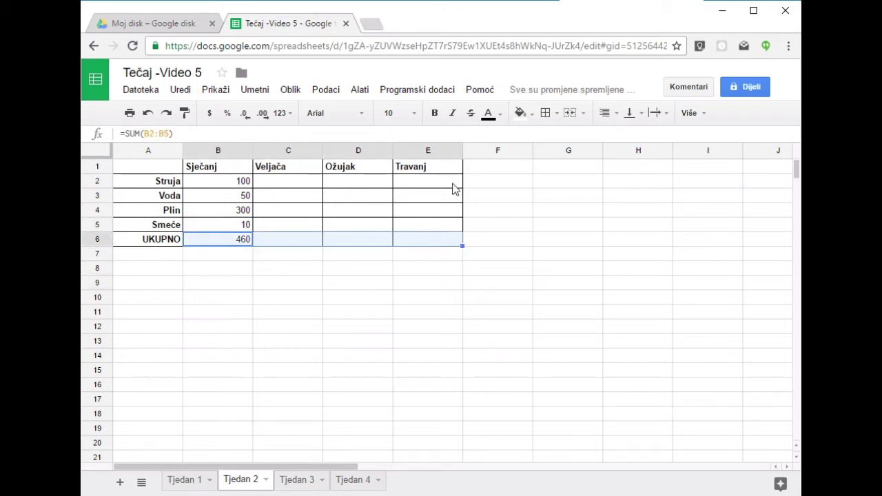
left_click(520, 113)
left_click(565, 190)
Fill month headers B1:E1 green and row labels A2:A6 light blue
left_click(218, 166)
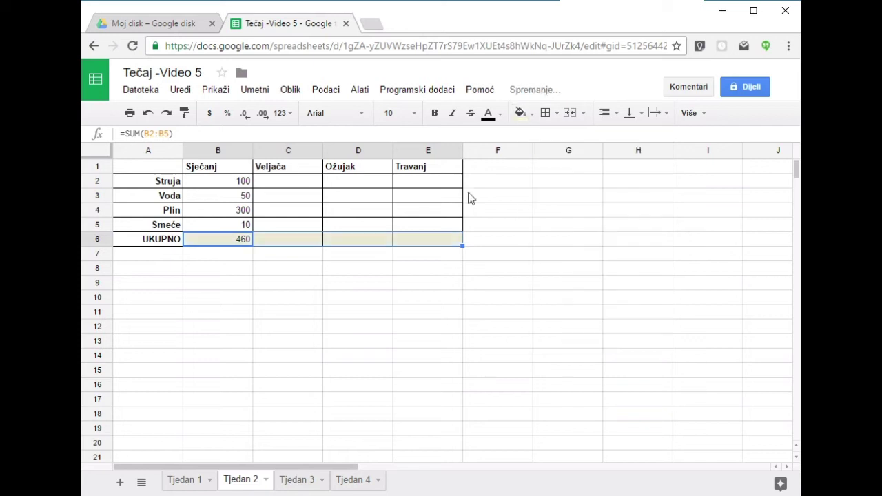
left_click_drag(372, 170, 421, 169)
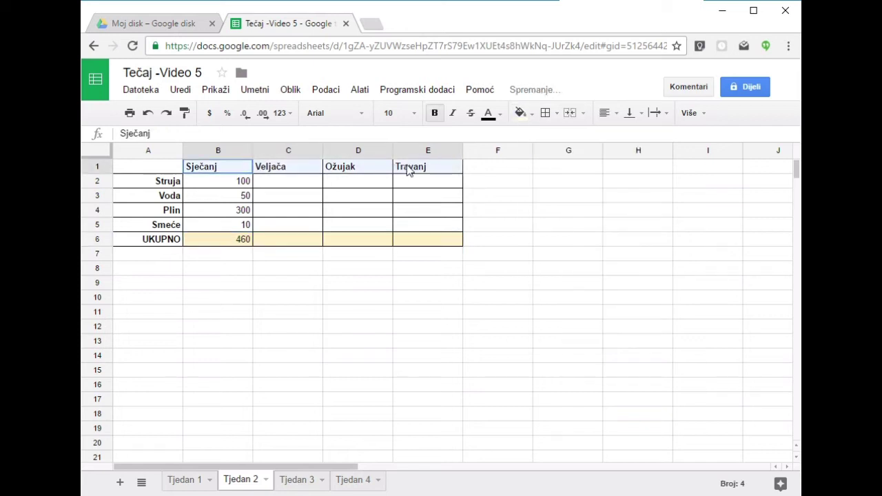
left_click(521, 113)
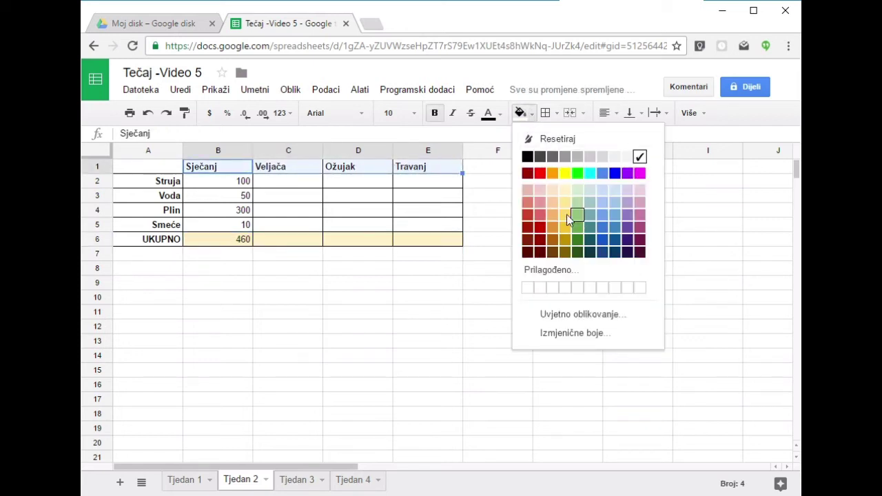
left_click(578, 215)
left_click(166, 326)
left_click_drag(172, 180, 166, 239)
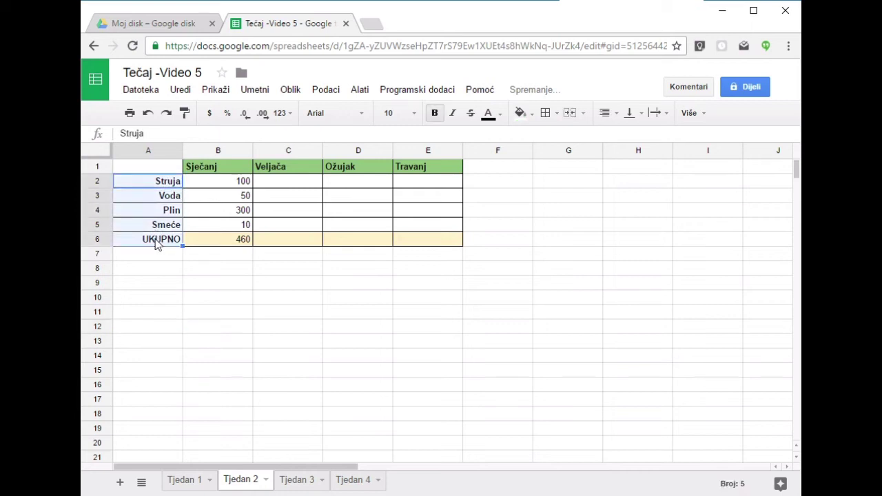
left_click(520, 112)
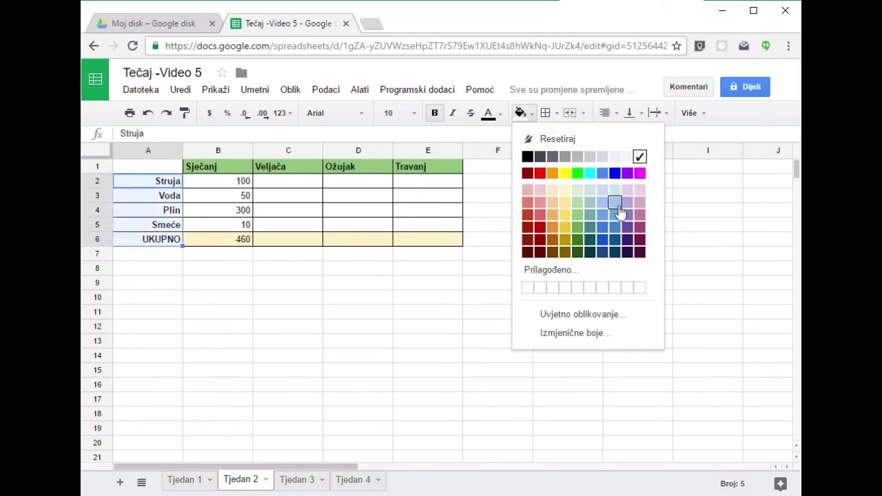
left_click(615, 214)
Reapply the light yellow fill to the totals row B6:E6
left_click(342, 285)
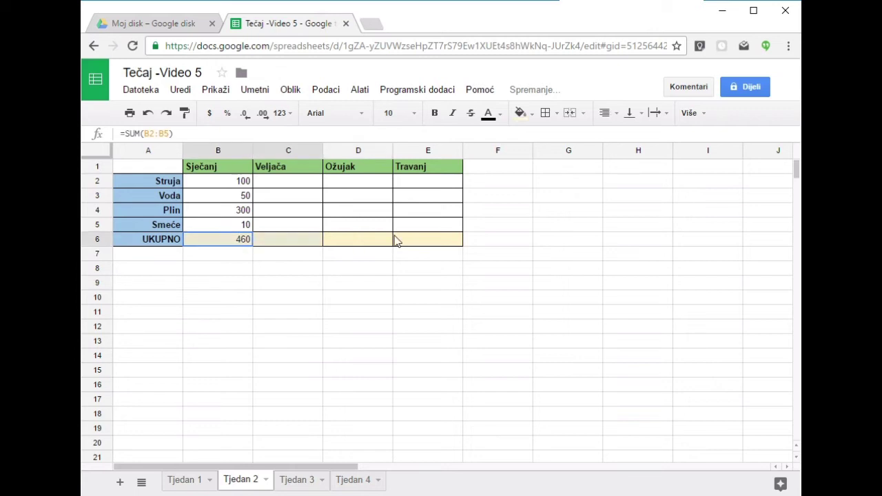
left_click_drag(238, 240, 441, 241)
left_click(531, 116)
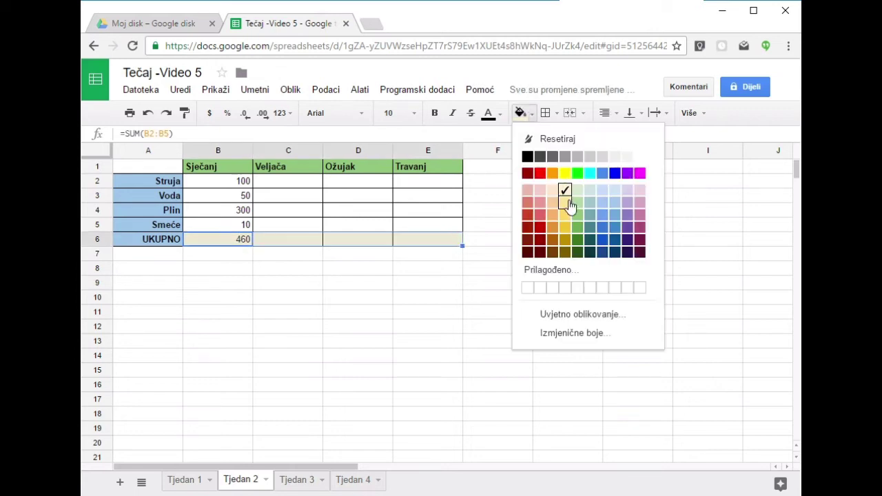
left_click(564, 192)
left_click(230, 306)
left_click(271, 180)
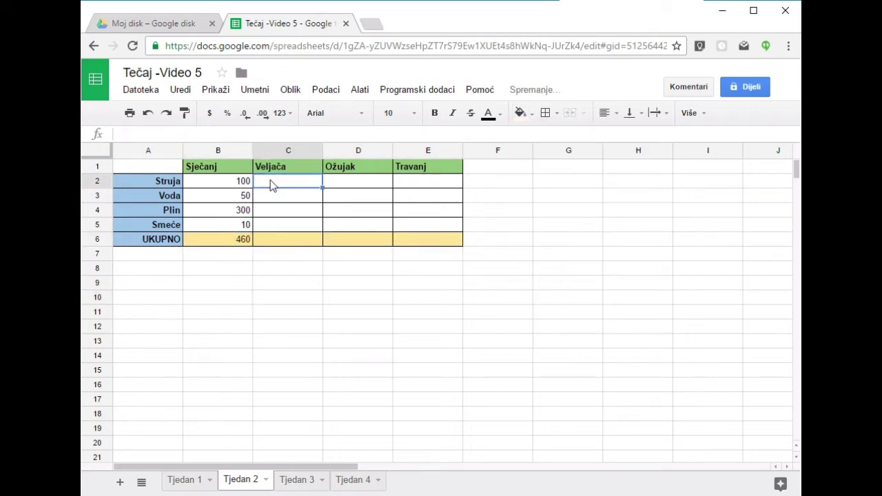
left_click(241, 239)
left_click(291, 184)
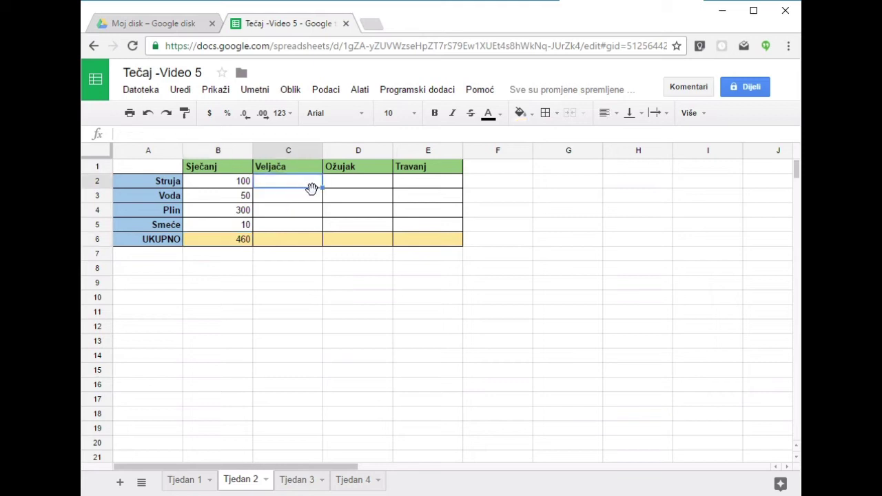
Enter the Veljača costs 123, 345, 66 and 534 in C2:C5
type("123")
key("Return")
type("345")
key("Return")
type("66")
key("Return")
type("534")
key("Return")
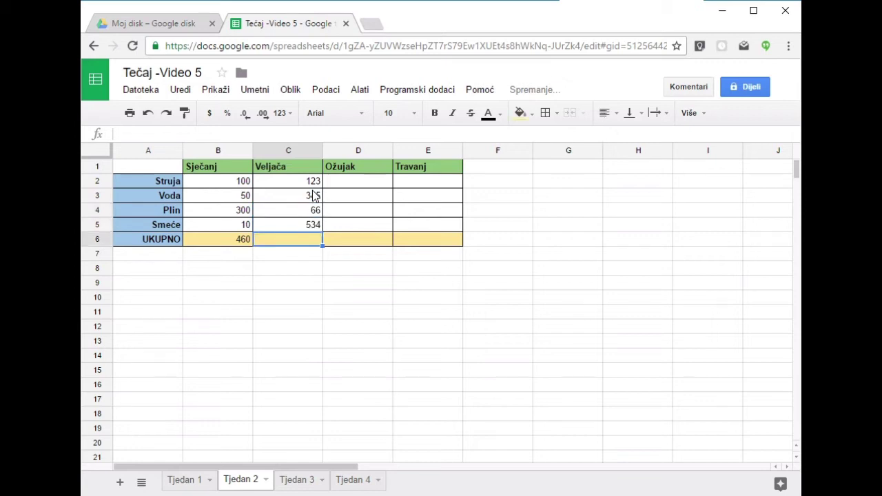
Enter the Ožujak costs 10, 111, 333 and 33 in D2:D5
key("Up")
key("Up")
key("Up")
key("Right")
key("Right")
key("Up")
key("Left")
type("1")
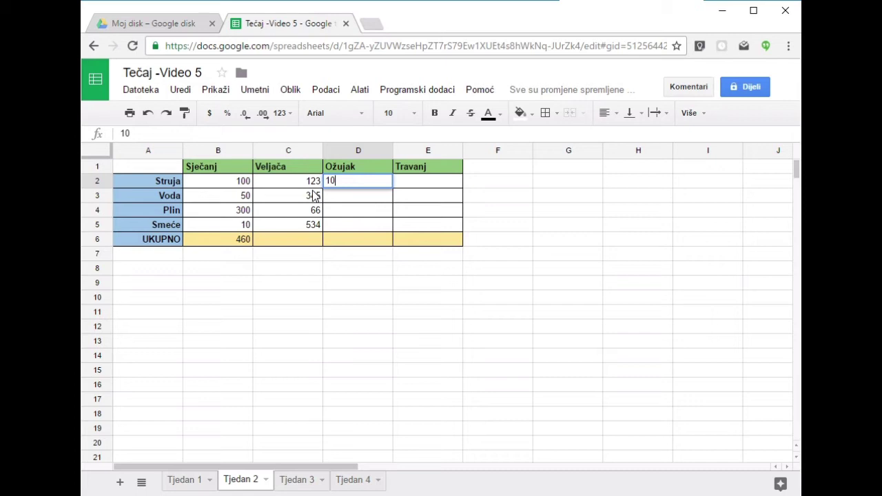
key("Return")
type("111")
key("Return")
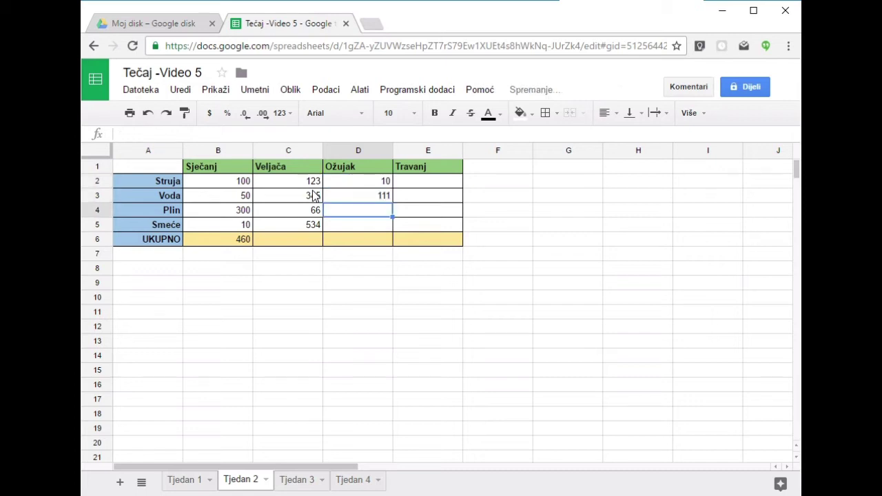
type("333")
key("Return")
type("33")
key("Return")
Enter the Travanj costs 232, 2323, 2232 and 232 in E2:E5
key("Up")
key("Up")
key("Up")
key("Right")
type("2")
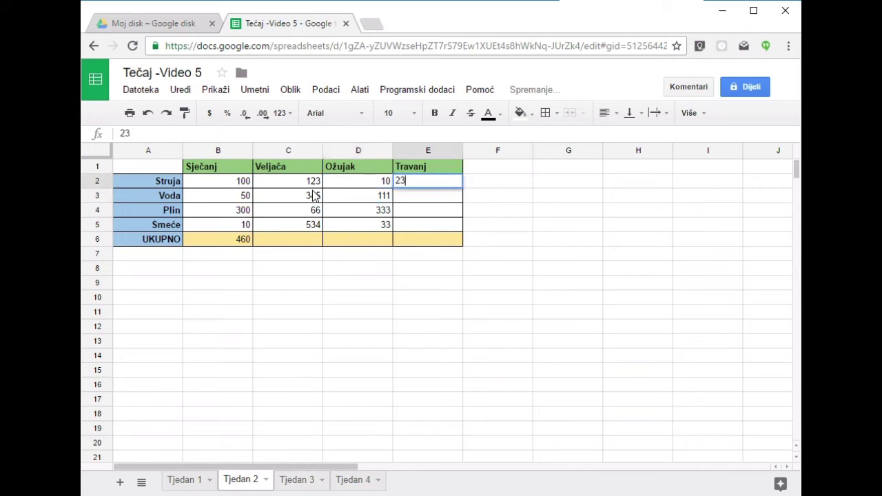
type("32")
key("Return")
key("Down")
type("2323")
key("Return")
key("Up")
key("Up")
key("Up")
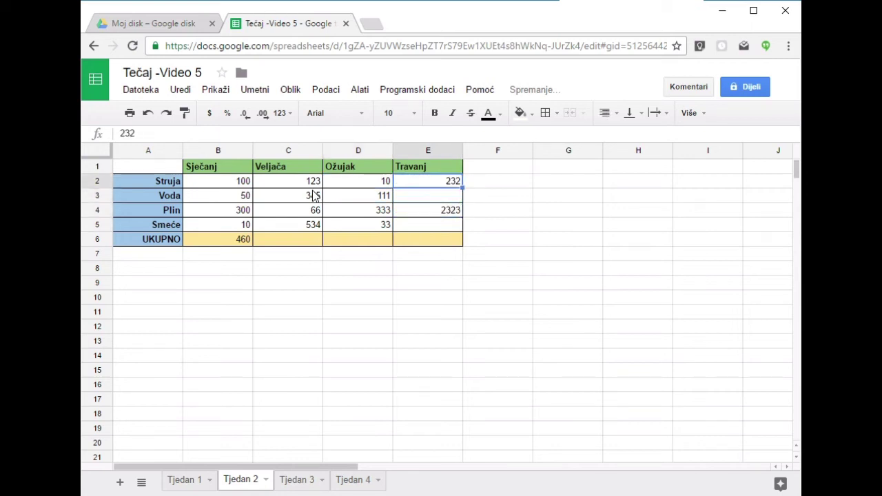
type("2232")
key("Return")
key("Down")
type("232")
key("Return")
key("Down")
key("Down")
key("Down")
key("Up")
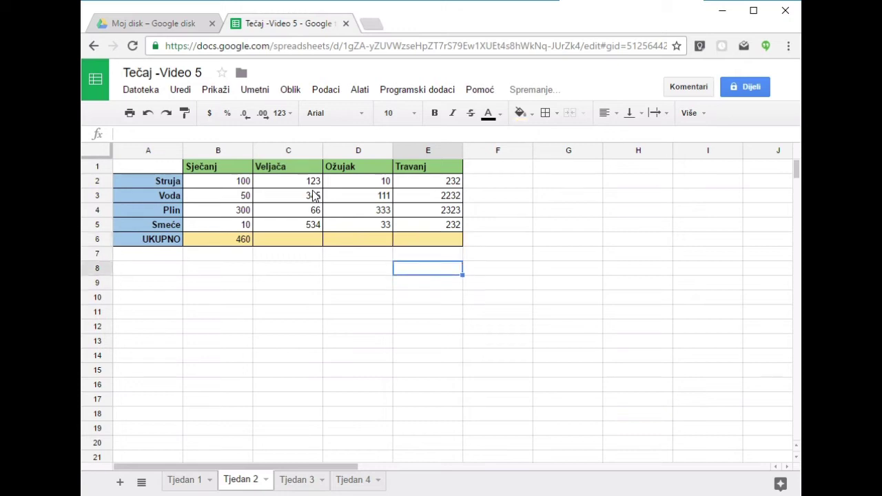
key("Up")
key("Up")
key("Up")
key("Left")
key("Left")
key("Left")
key("Down")
key("Right")
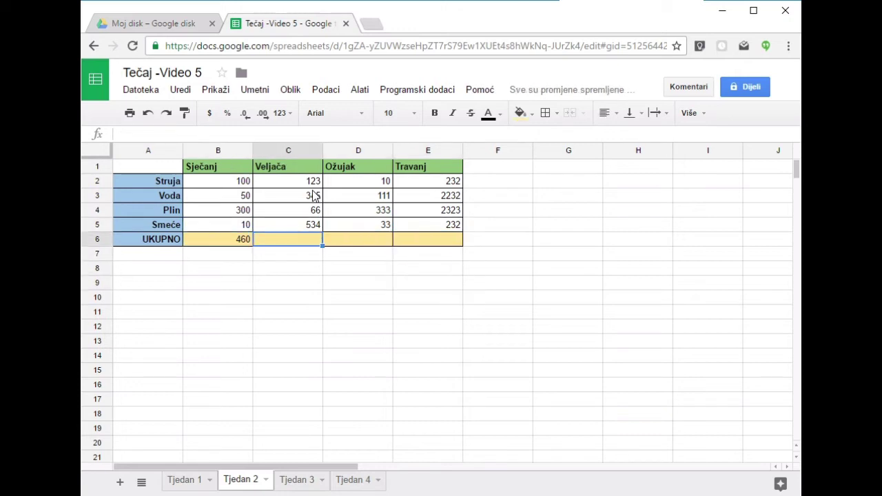
type("=SUM")
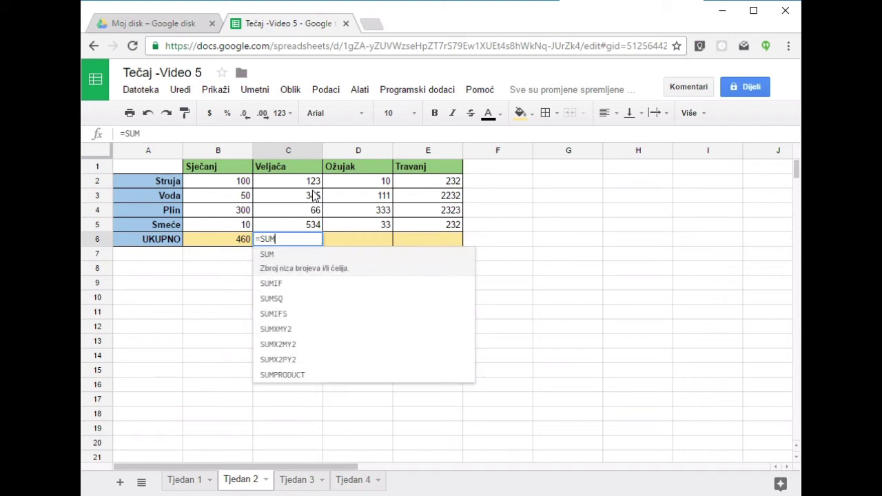
type("(")
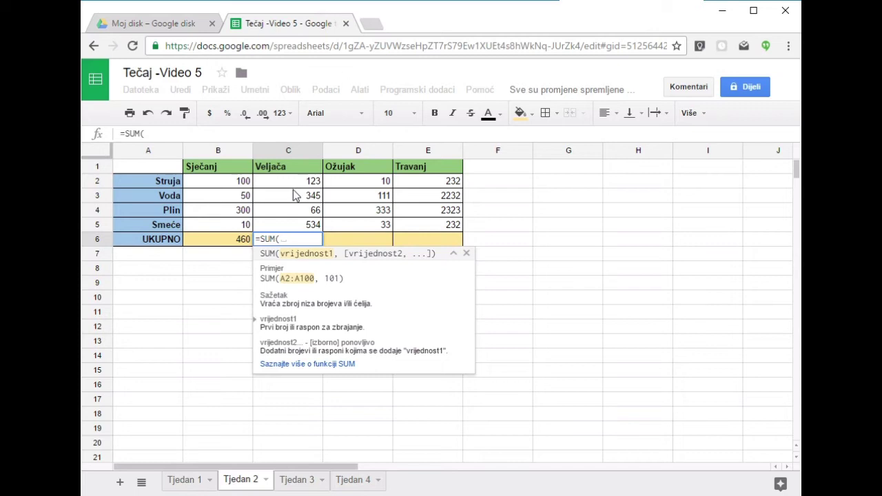
type("C2:")
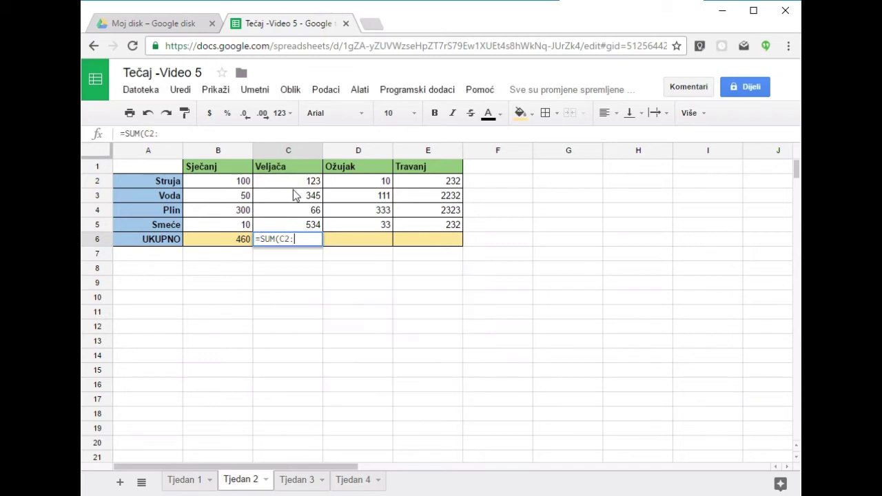
type("C5")
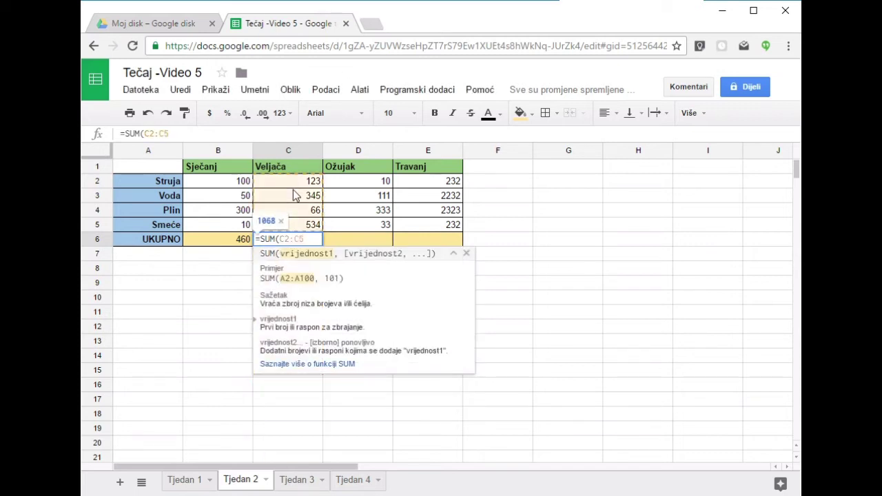
type(")")
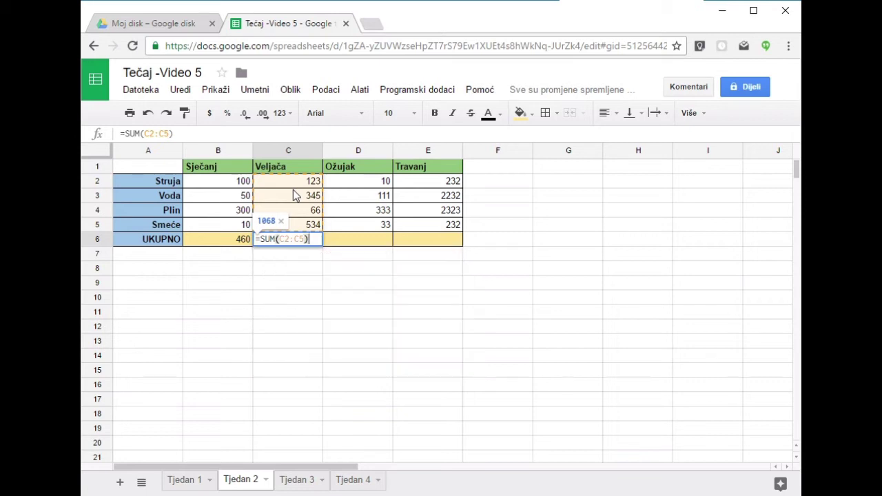
key("Return")
key("Up")
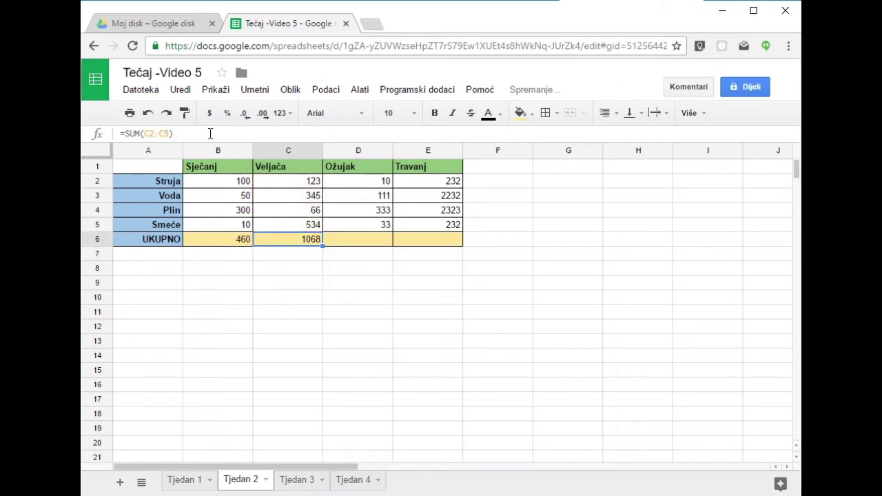
left_click(210, 133)
key("BackSpace")
key("BackSpace")
key("BackSpace")
key("BackSpace")
key("BackSpace")
key("BackSpace")
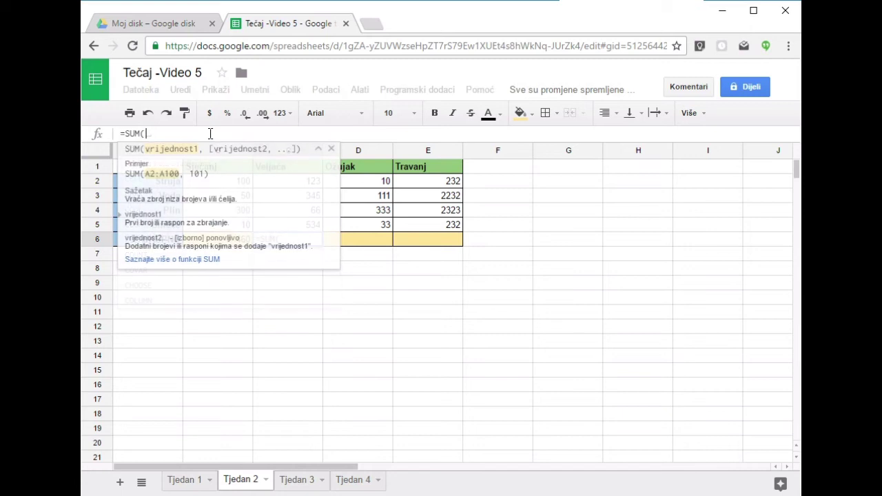
key("BackSpace")
key("BackSpace")
key("BackSpace")
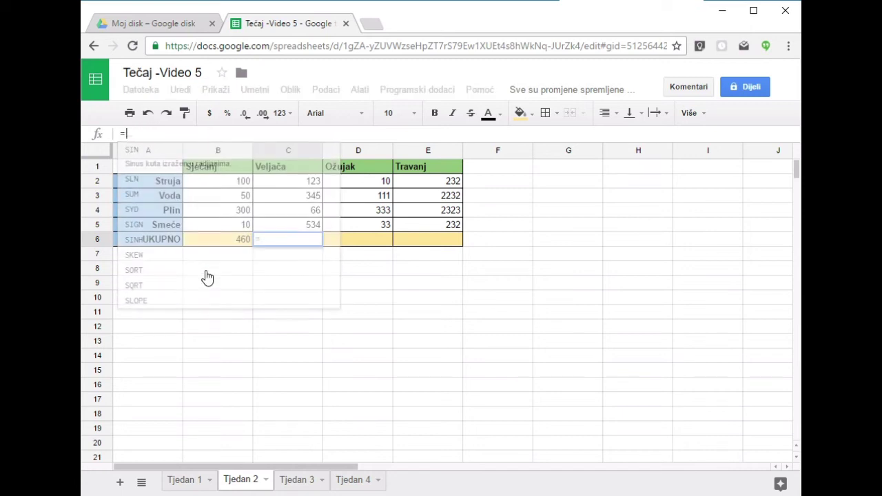
key("BackSpace")
key("BackSpace")
key("Return")
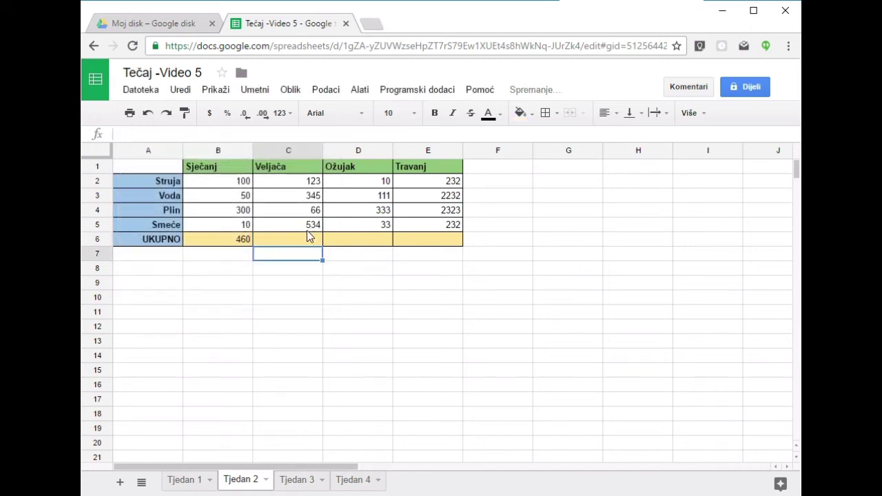
left_click(304, 239)
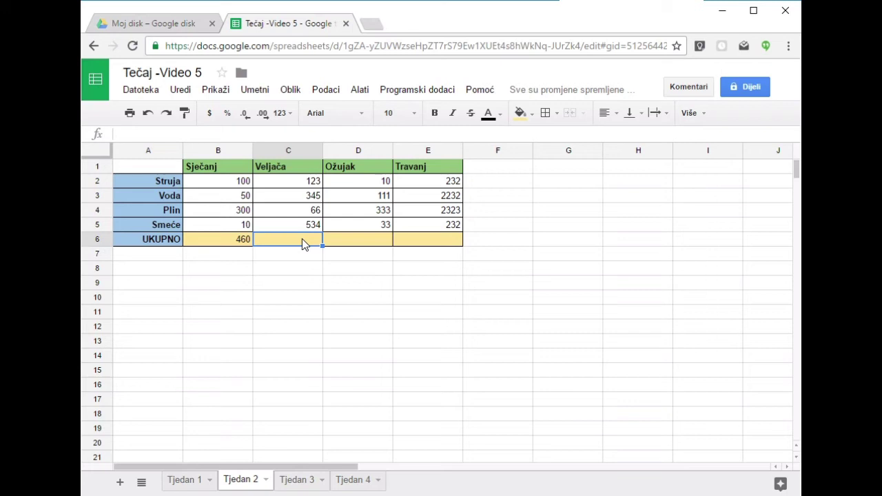
Total Veljača with =SUM(C2:C5) in C6, giving 1068
type("=SUM")
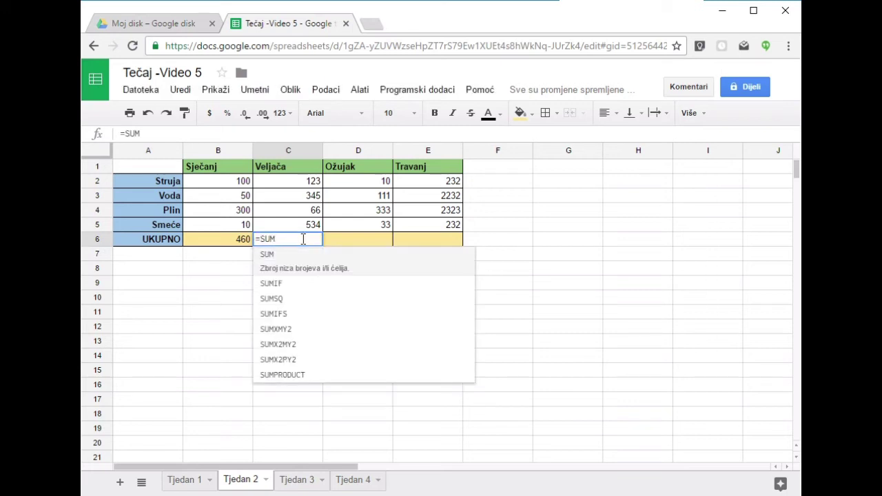
type("(")
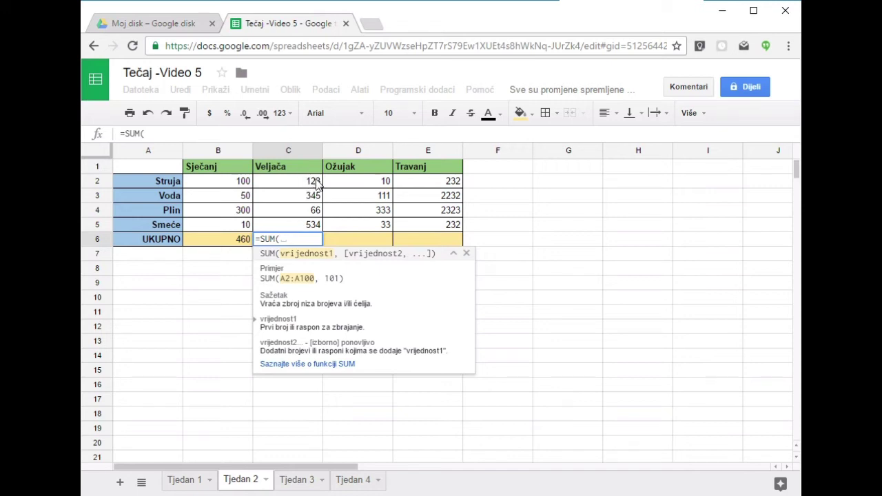
left_click(310, 183)
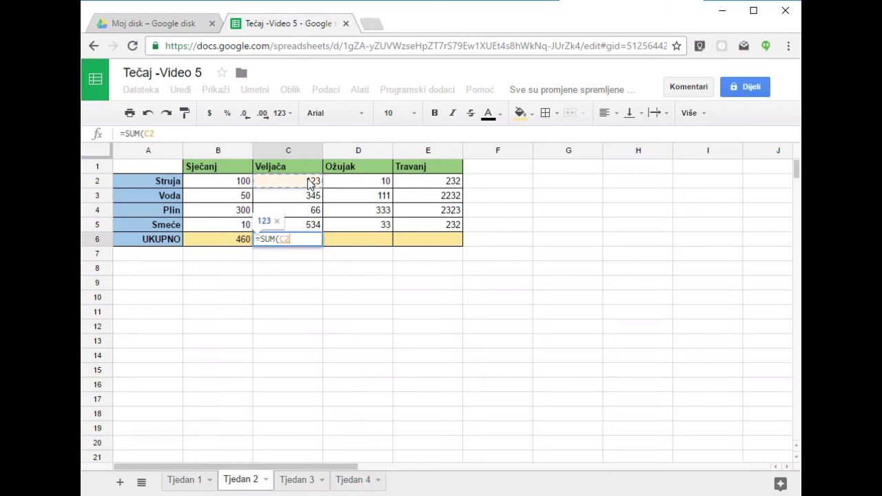
left_click_drag(310, 184, 307, 229)
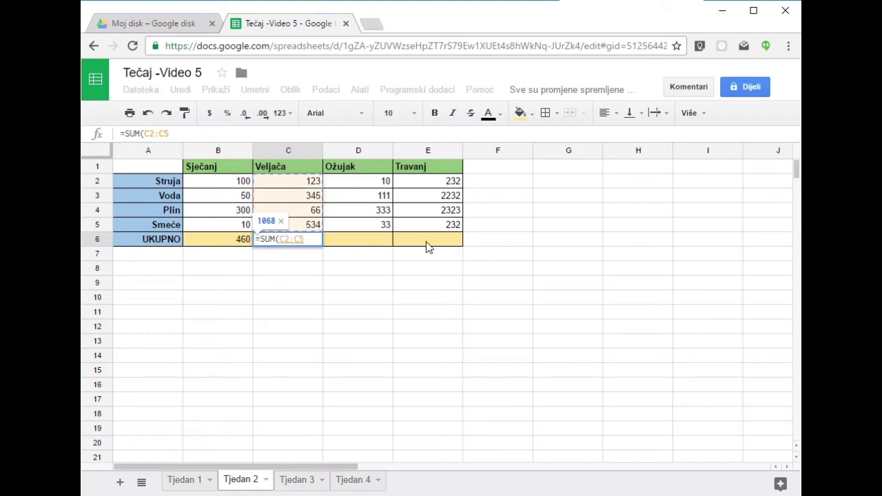
type(")")
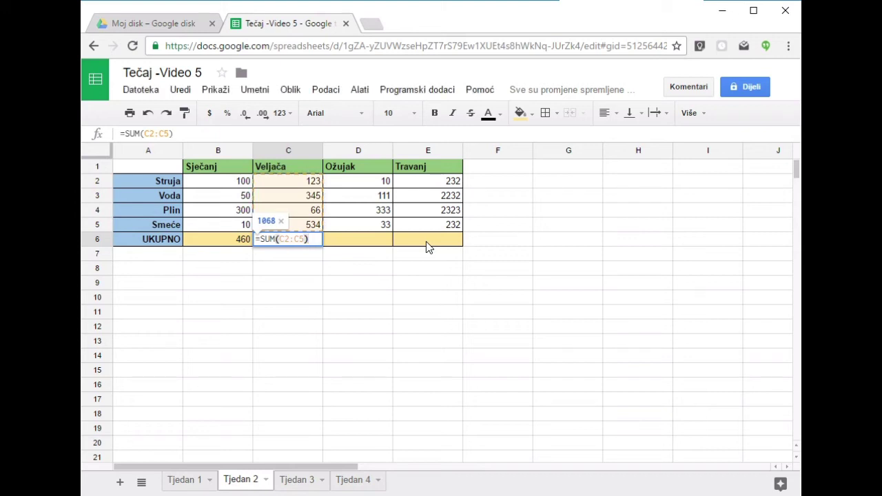
key("Return")
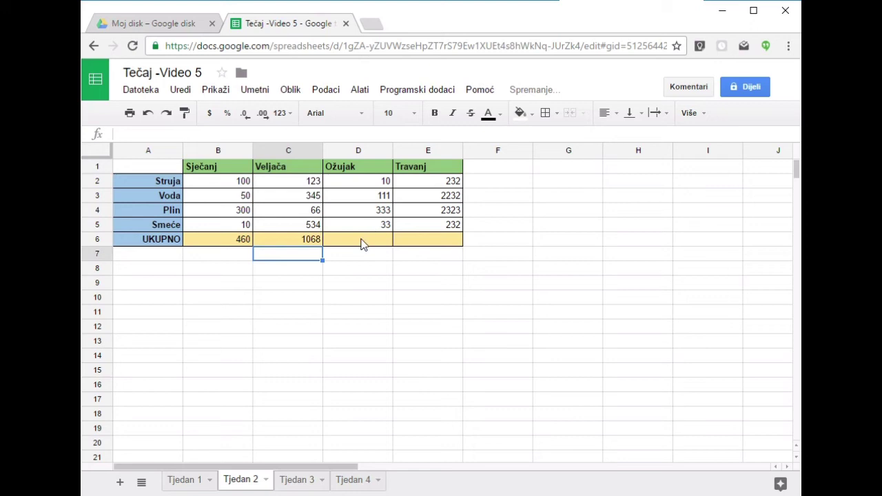
left_click(299, 241)
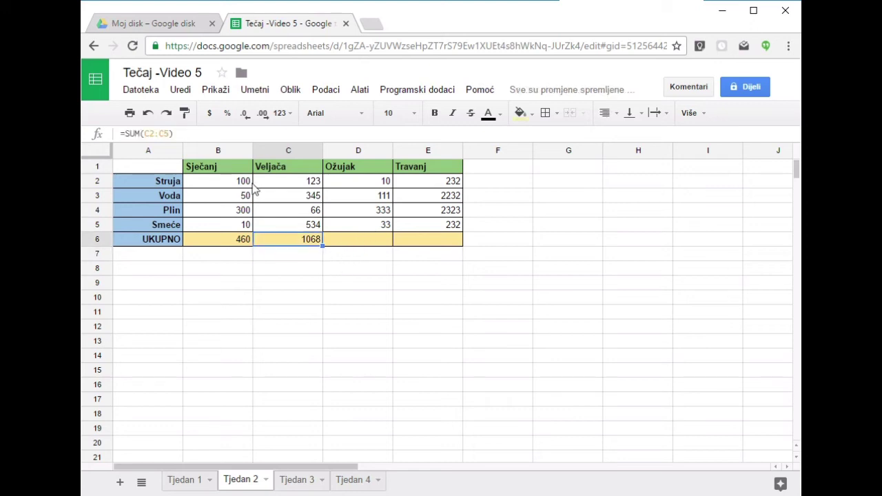
Total Ožujak with =SUM(D2:D5) in D6, giving 487
left_click(350, 242)
type("=SUM(")
left_click(446, 275)
left_click(379, 180)
left_click_drag(379, 181, 379, 229)
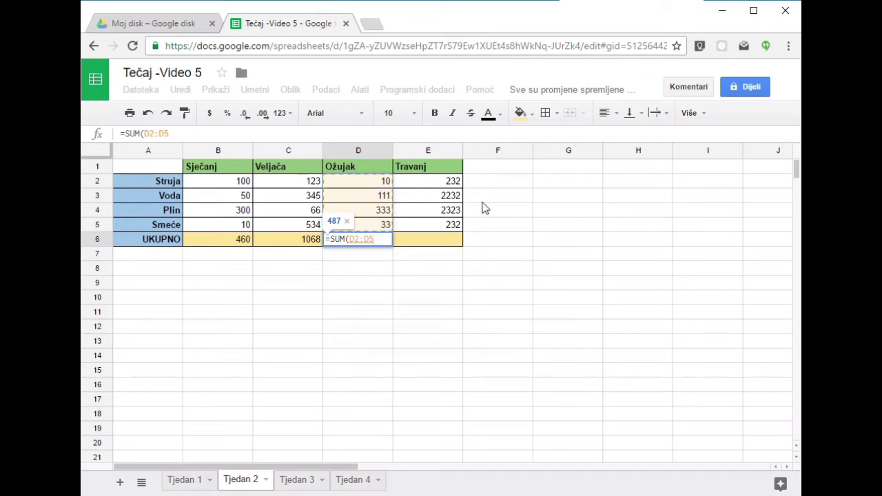
type(")")
key("Return")
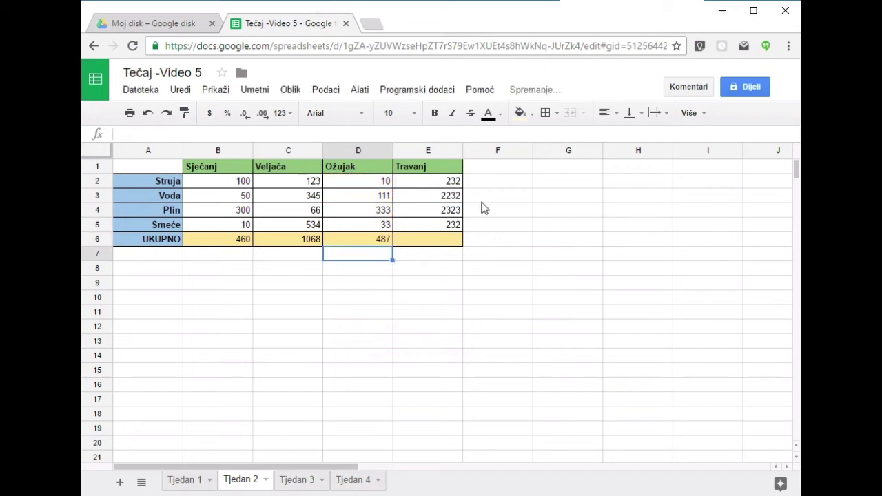
Total Travanj with =SUM(E2:E5) in E6, giving 5019
left_click(447, 241)
double_click(447, 242)
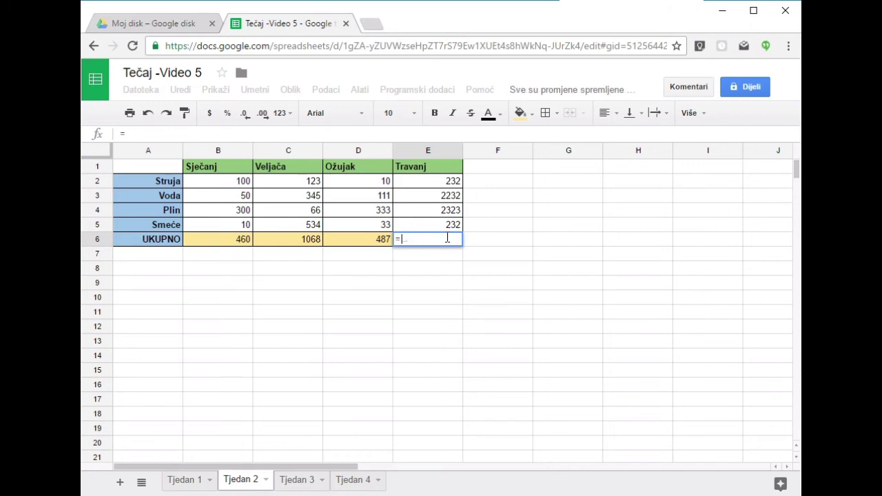
type("=SUM(")
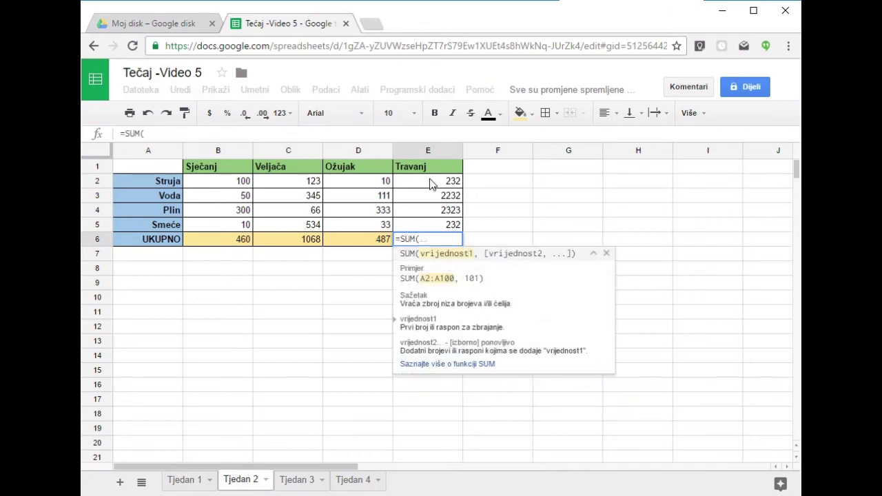
left_click_drag(430, 182, 432, 224)
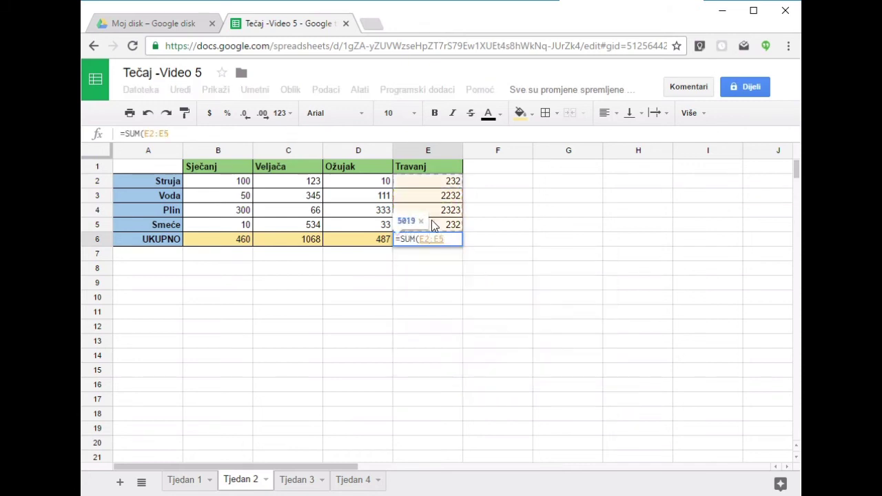
key("Return")
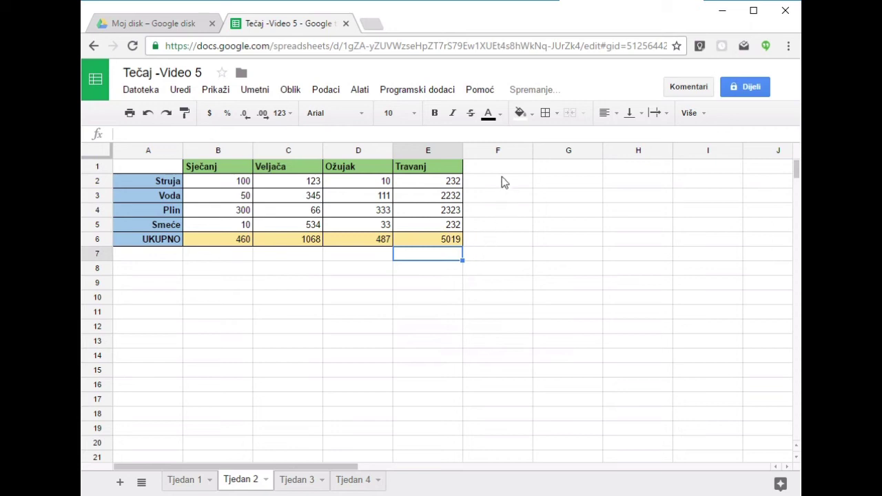
left_click(314, 294)
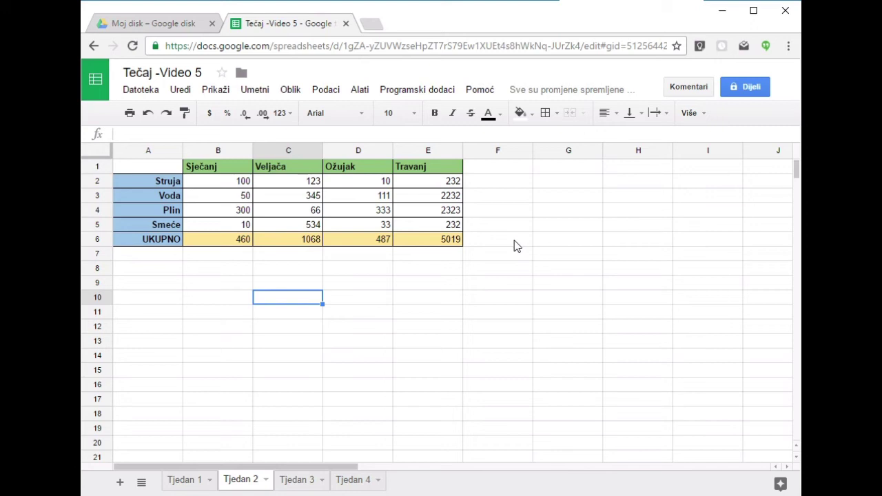
Enter a bold 'UKUPNA SUMA' label in D8
left_click(339, 273)
type("UKUPNA SUMA")
key("Return")
left_click(378, 273)
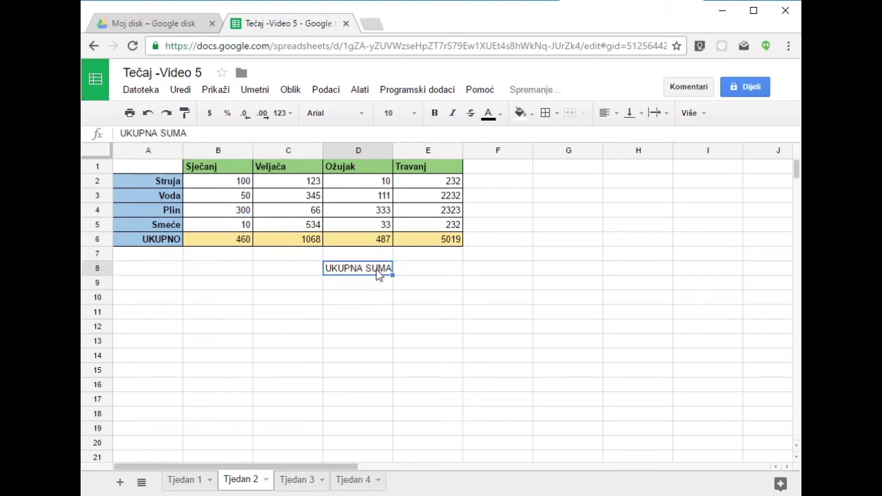
key("ctrl+b")
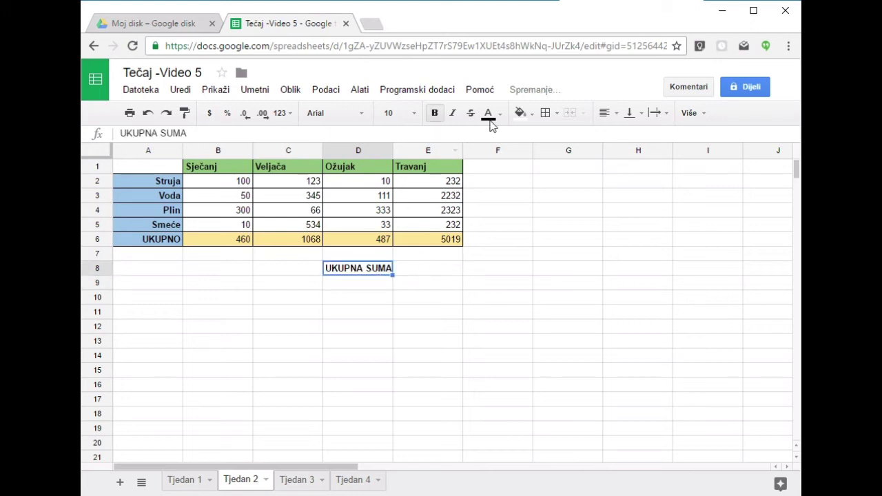
Put borders around the D8:E8 label and total cells
left_click(434, 268, "shift")
left_click(359, 345)
left_click(381, 273)
left_click(417, 269, "shift")
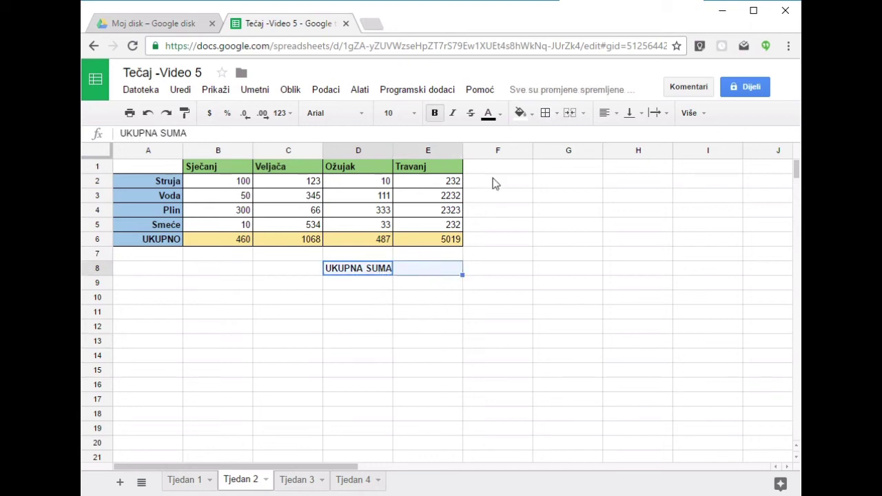
left_click(546, 113)
left_click(552, 140)
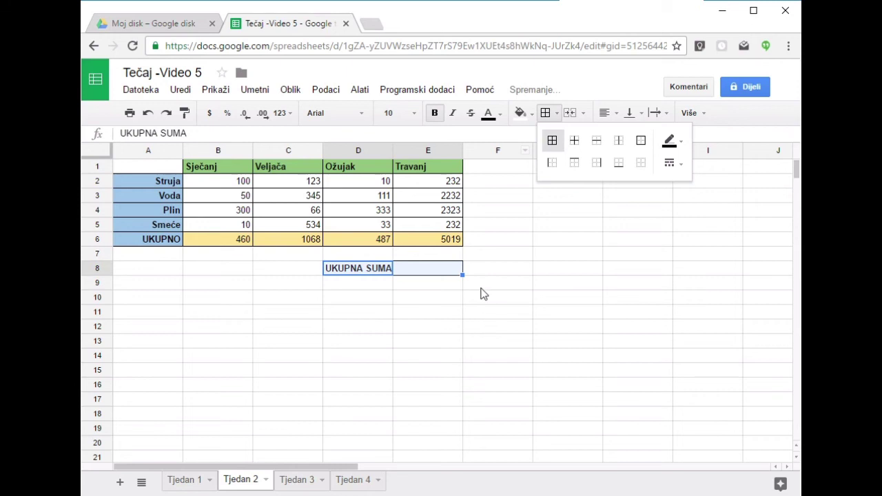
Fill E8 and the UKUPNA SUMA cell D8 yellow
left_click(438, 270)
left_click(520, 113)
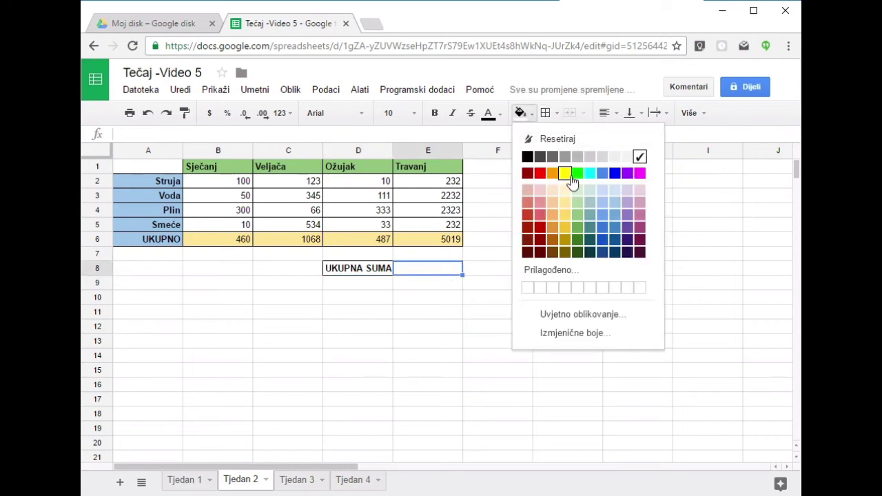
left_click(565, 173)
left_click(455, 312)
left_click(386, 271)
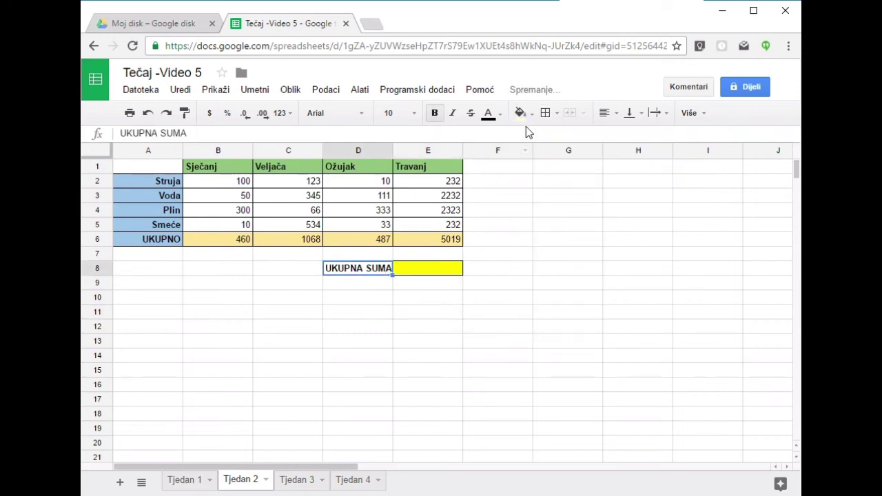
left_click(520, 113)
left_click(565, 173)
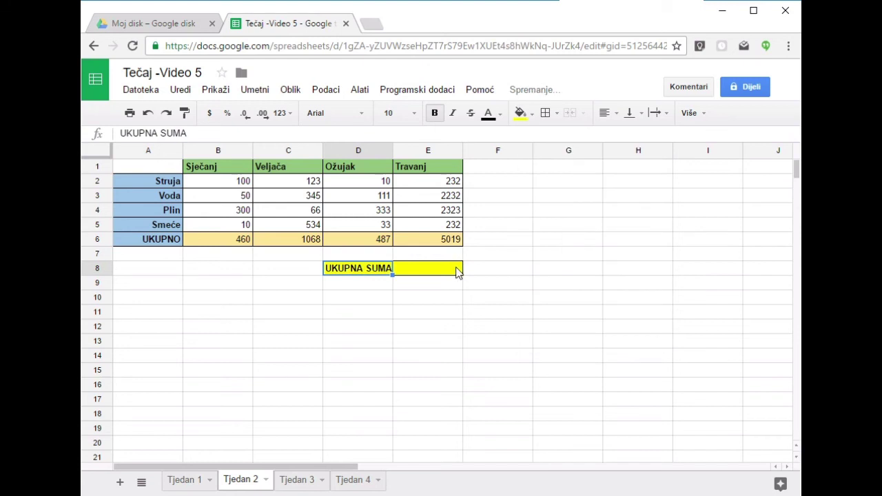
Change the E8 grand total cell to a light yellow fill
left_click(457, 271)
left_click(520, 113)
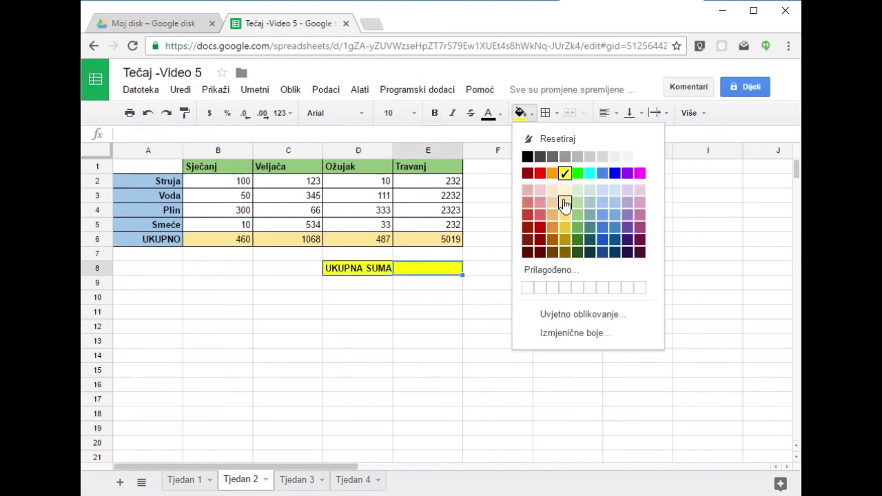
left_click(564, 204)
left_click(417, 327)
left_click(434, 269)
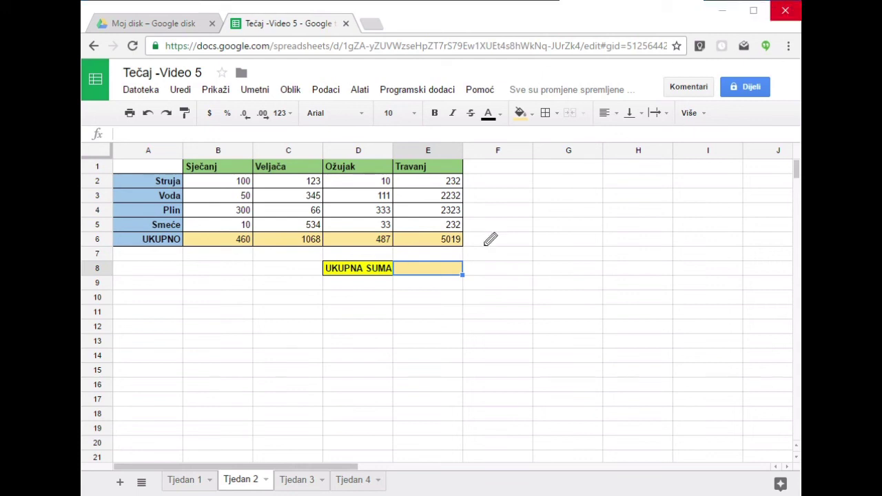
left_click_drag(459, 297, 441, 267)
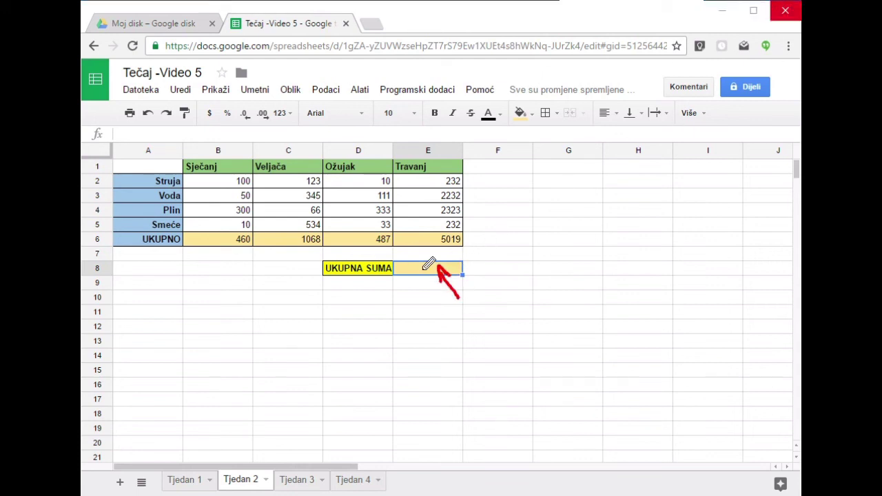
mouse_move(257, 238)
left_mouse_down()
mouse_move(218, 238)
mouse_move(253, 233)
left_mouse_up()
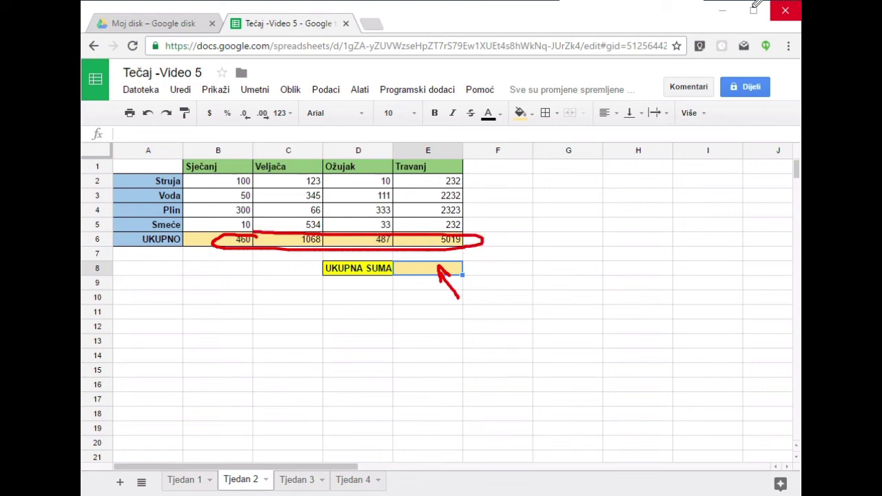
key("Escape")
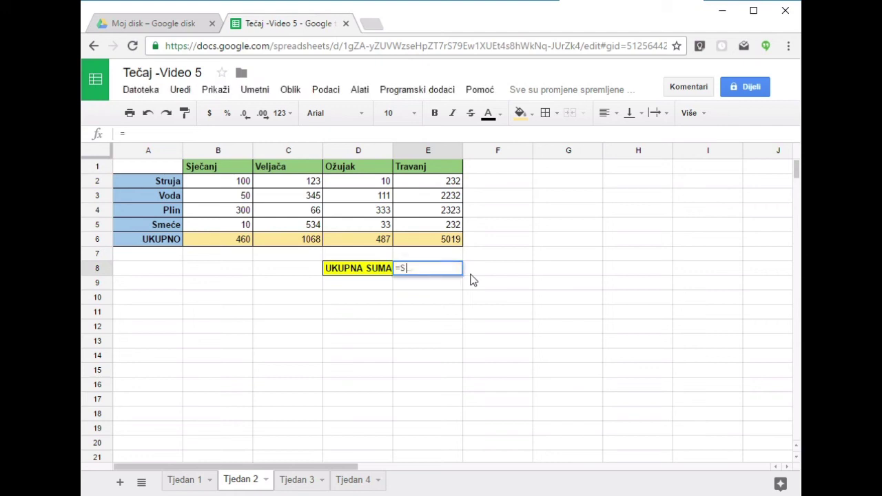
Enter =SUM(B6:E6) in E8 to total the UKUPNO row, showing 7034
type("=SUM(")
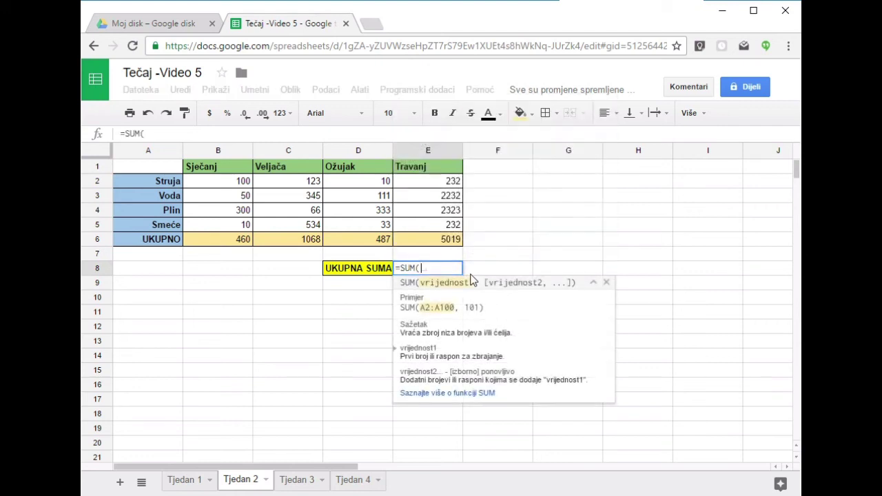
left_click(238, 245)
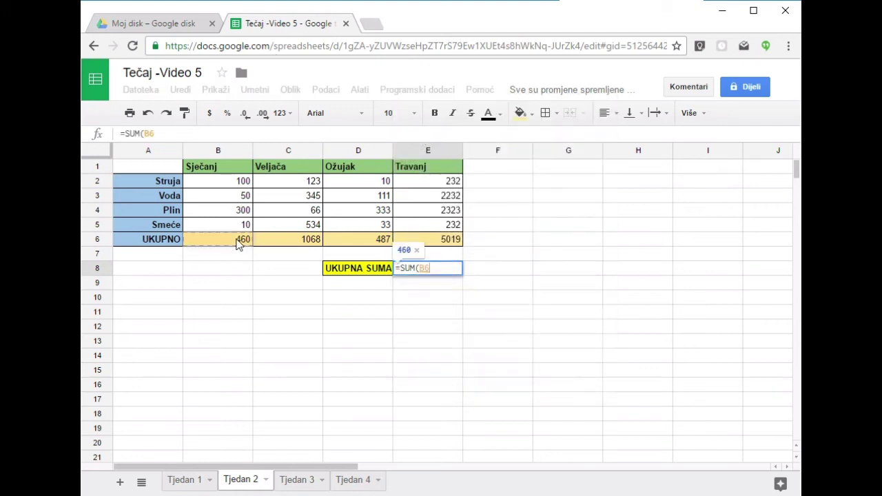
left_click_drag(238, 245, 408, 239)
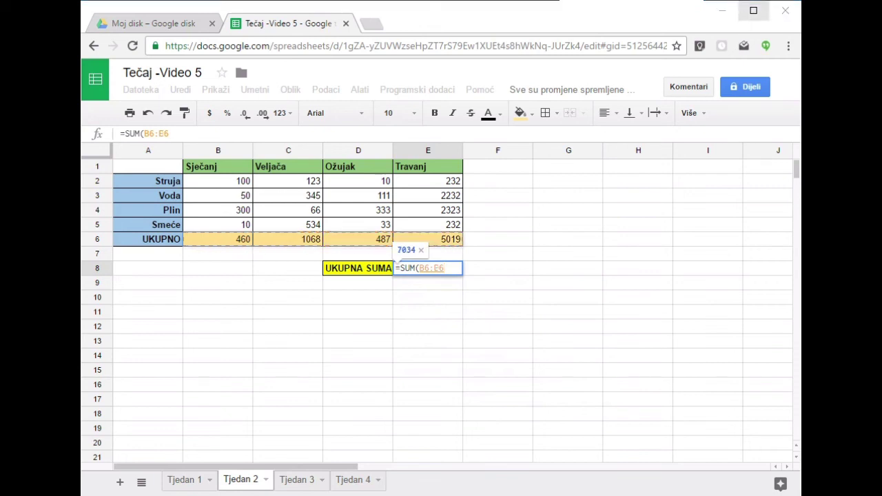
mouse_move(423, 281)
left_mouse_down()
mouse_move(423, 297)
mouse_move(442, 279)
mouse_move(446, 284)
left_mouse_up()
left_click_drag(105, 232, 117, 236)
left_click_drag(207, 142, 262, 156)
left_click_drag(435, 137, 448, 131)
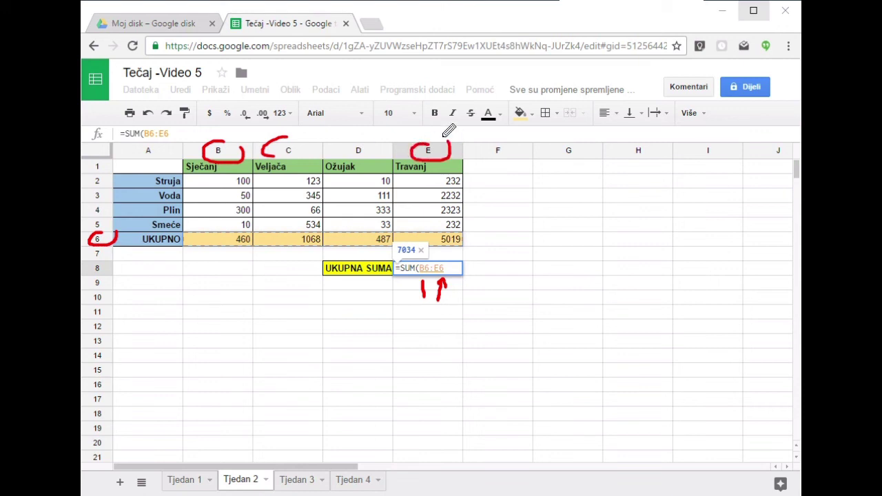
key("Escape")
left_click(455, 267)
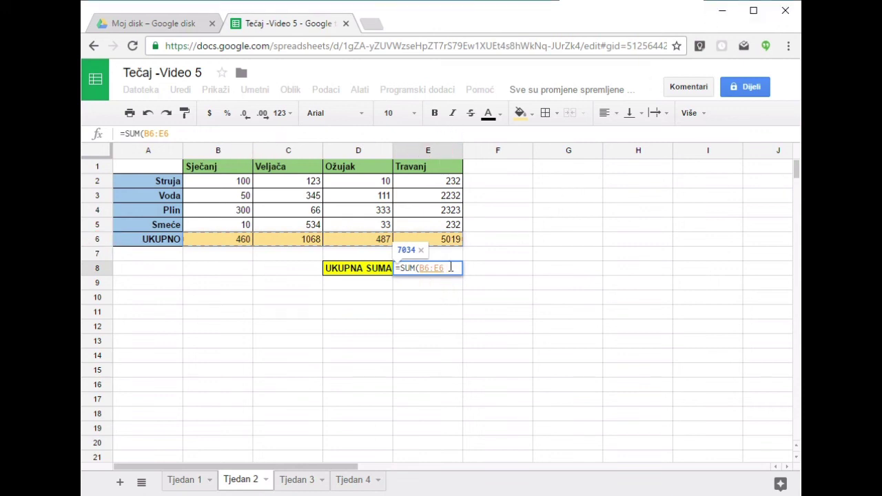
type(")")
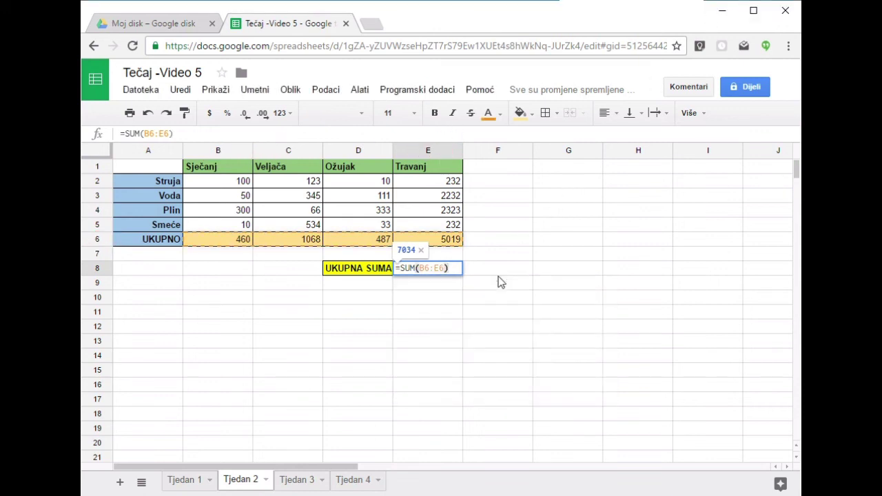
key("Return")
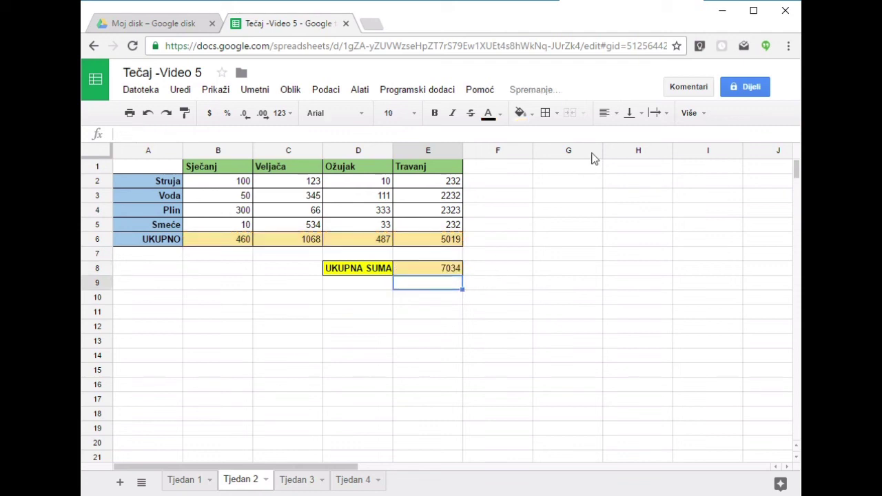
mouse_move(453, 260)
left_mouse_down()
mouse_move(430, 276)
mouse_move(456, 259)
left_mouse_up()
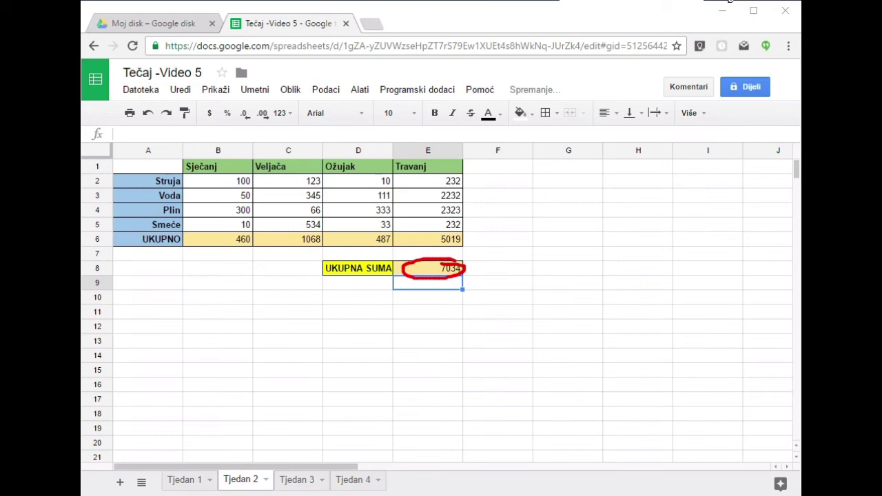
key("Escape")
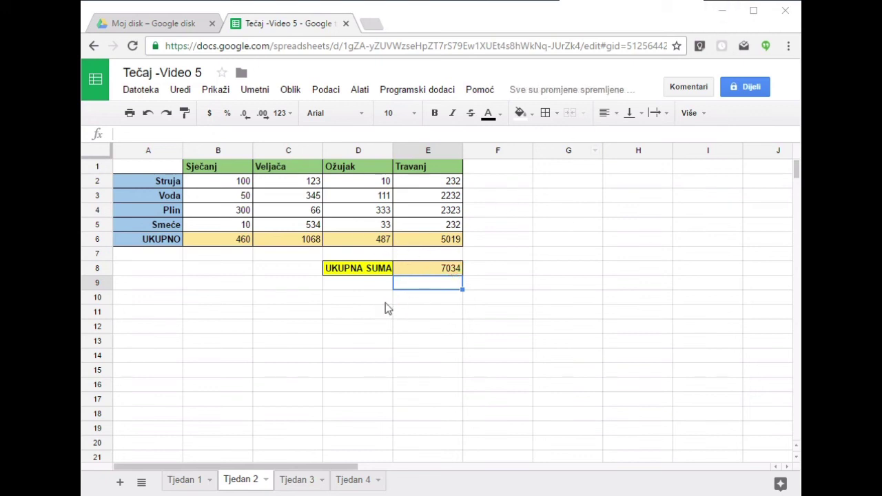
left_click(370, 300)
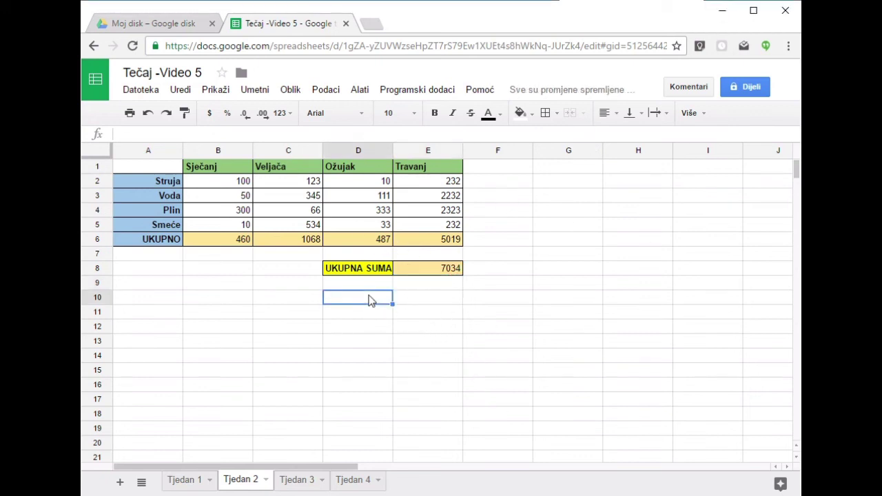
Start a check-total formula =SUM( in E10 covering B2:E5
left_click(415, 301)
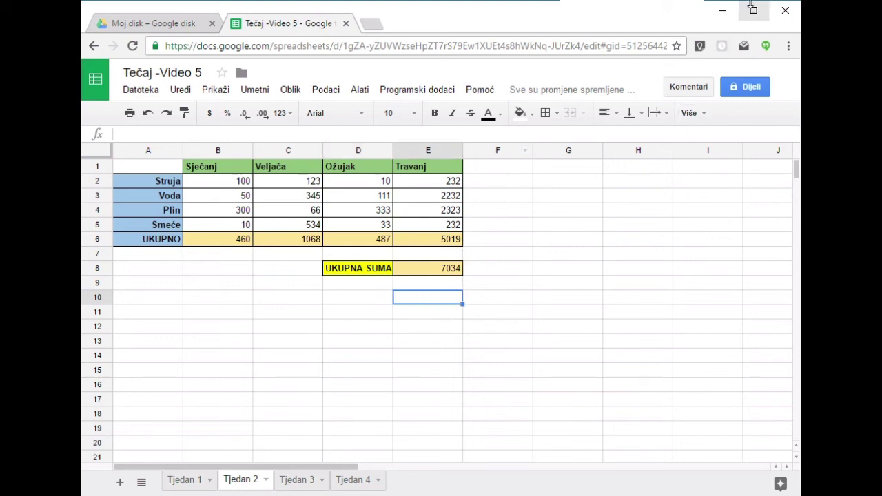
left_click_drag(218, 282, 218, 362)
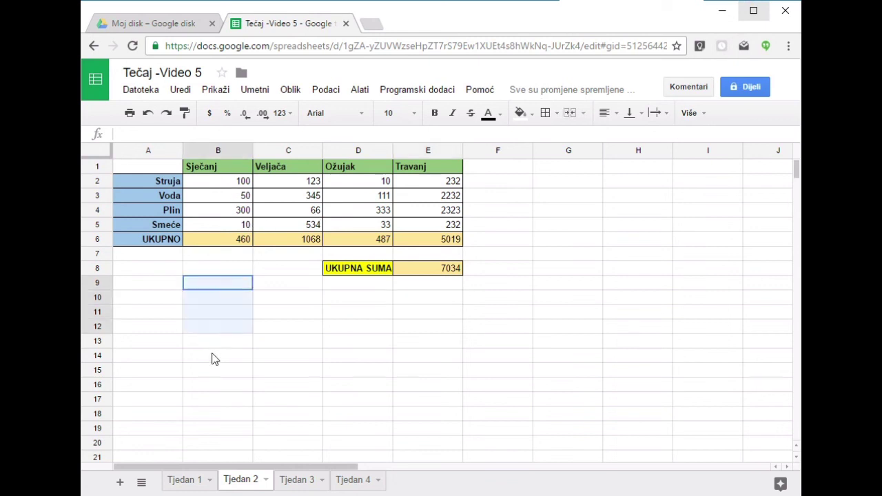
left_click_drag(236, 301, 441, 299)
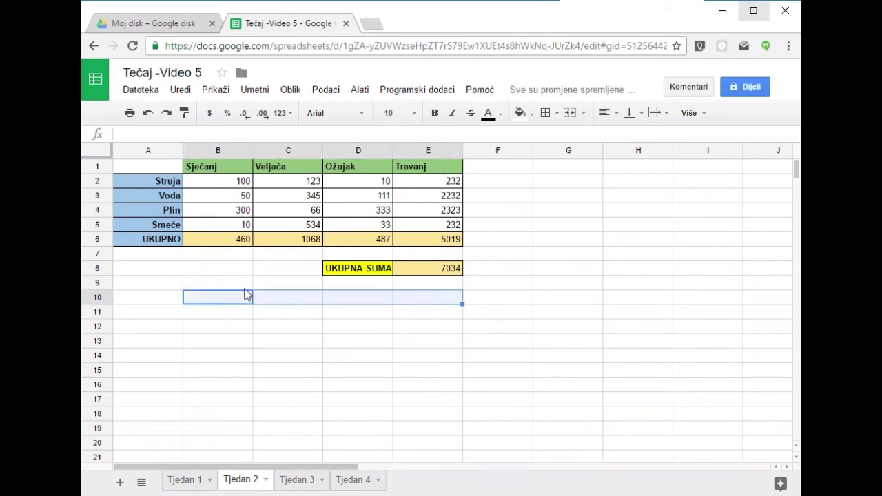
left_click_drag(241, 284, 241, 298)
left_click(430, 302)
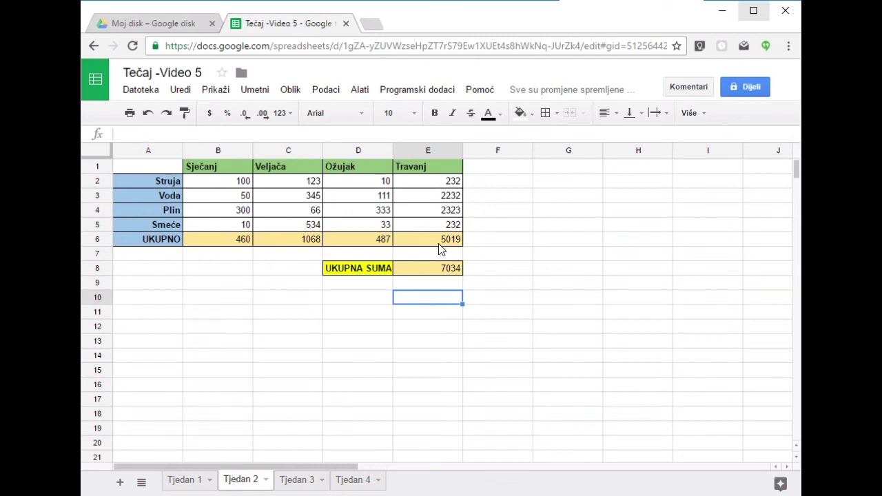
type("=SUM(")
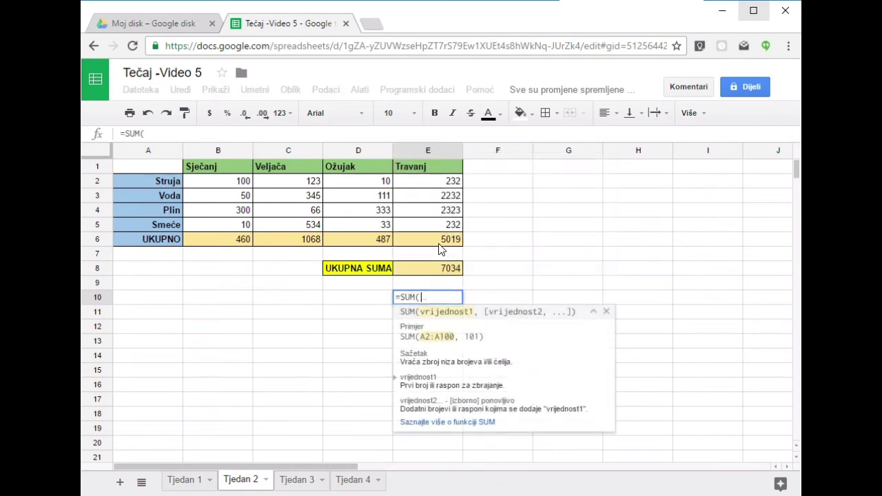
left_click_drag(243, 181, 446, 231)
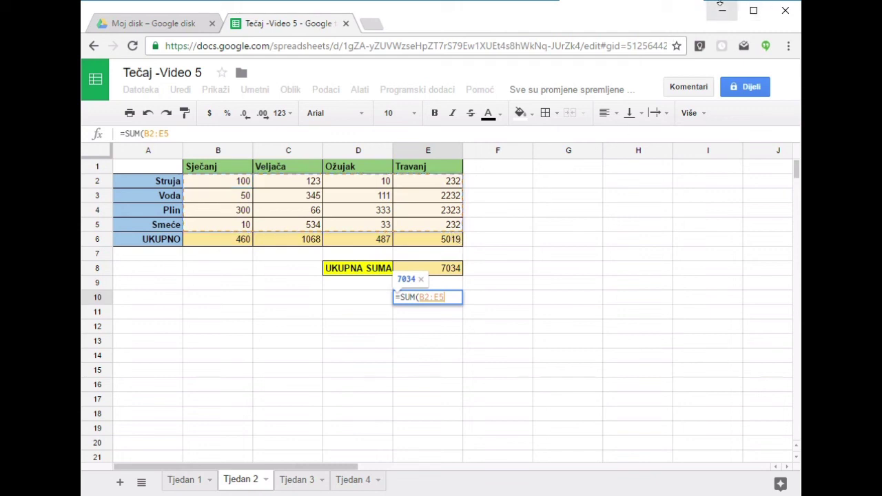
Complete the E10 check total =SUM(B2:E5), which also shows 7034
left_click_drag(425, 310, 423, 325)
mouse_move(250, 172)
left_mouse_down()
mouse_move(222, 170)
mouse_move(255, 181)
left_mouse_up()
left_click_drag(437, 312, 438, 329)
left_click_drag(455, 218, 471, 219)
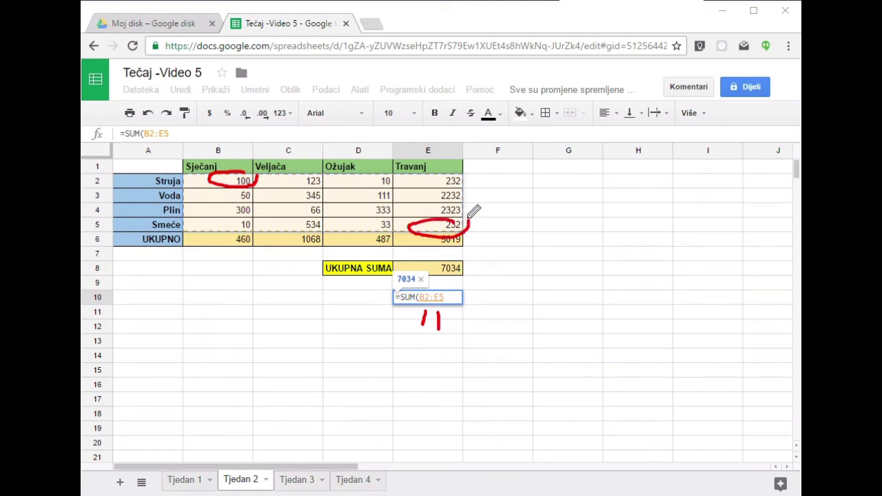
left_click_drag(99, 226, 121, 225)
left_click_drag(257, 177, 413, 219)
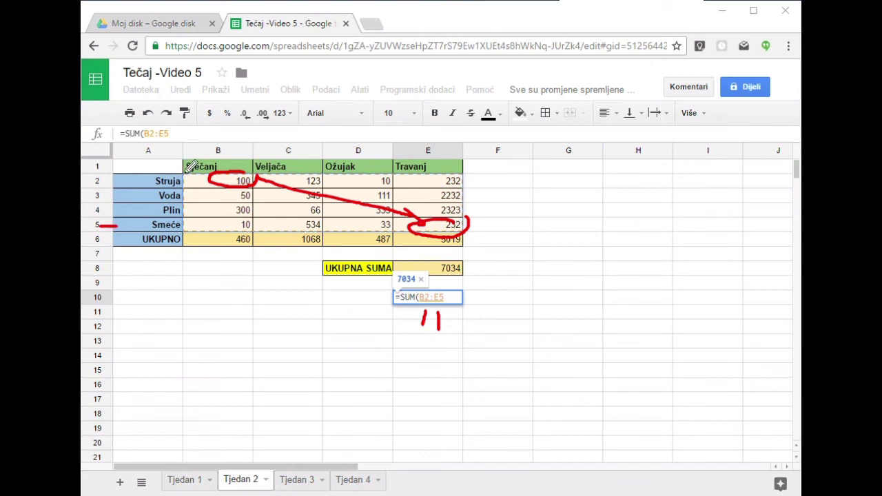
mouse_move(193, 170)
left_mouse_down()
mouse_move(179, 226)
mouse_move(190, 228)
left_mouse_up()
mouse_move(460, 177)
left_mouse_down()
mouse_move(477, 175)
mouse_move(483, 207)
mouse_move(467, 224)
left_mouse_up()
key("Escape")
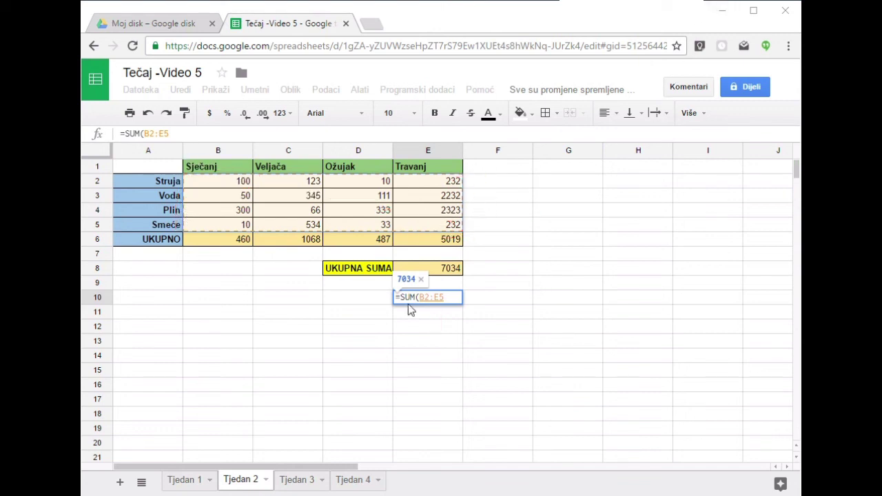
type(")")
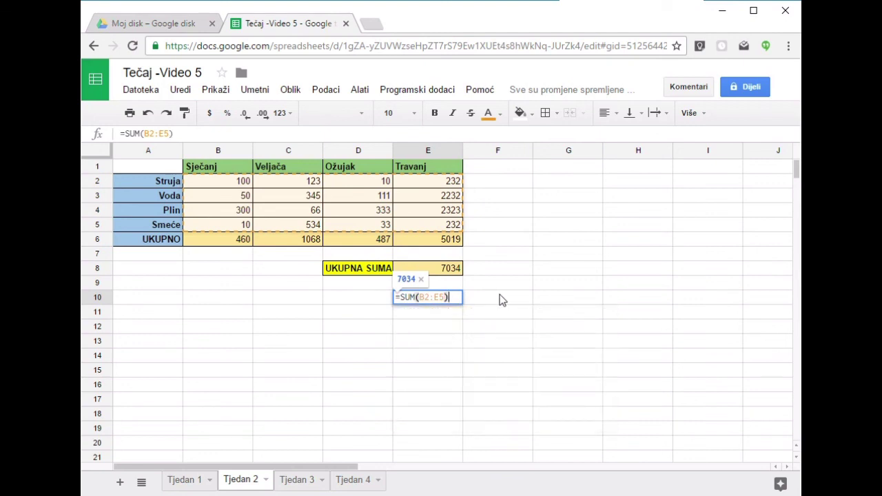
left_click(578, 226)
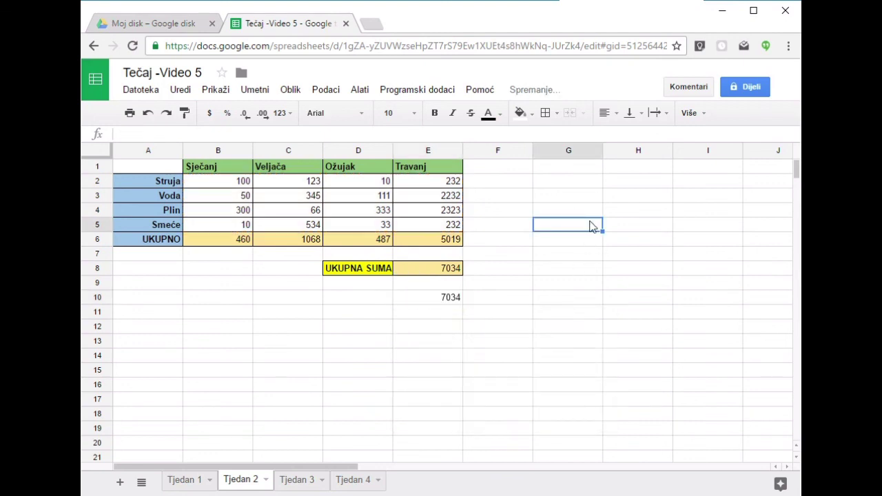
left_click_drag(460, 259, 474, 304)
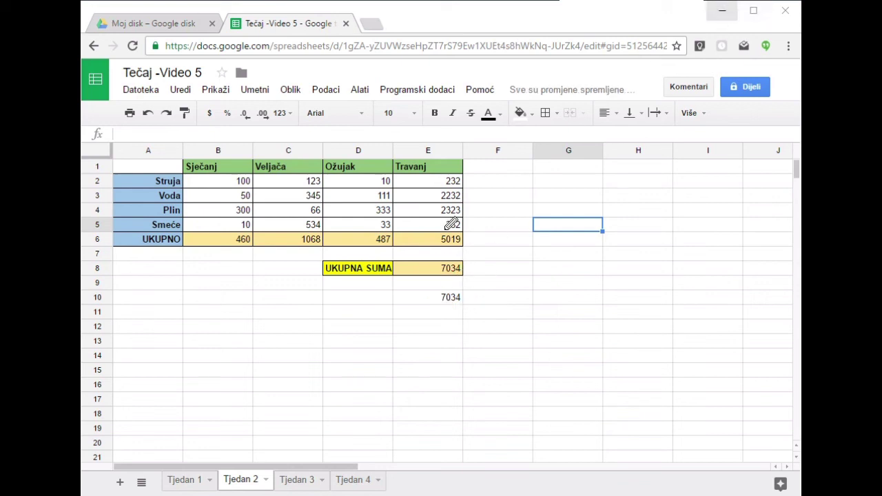
Clear the duplicate =SUM(B2:E5) check total from E10
left_click_drag(469, 260, 448, 263)
left_click_drag(215, 236, 468, 236)
left_click_drag(464, 292, 481, 293)
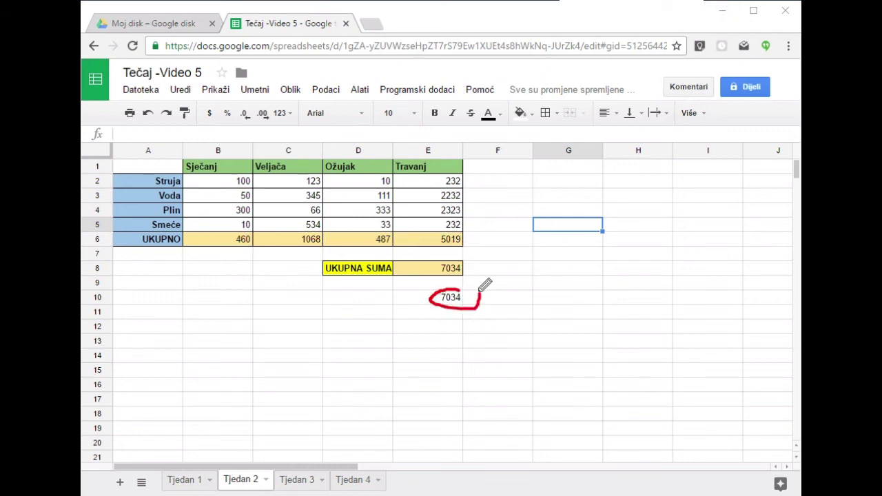
mouse_move(197, 166)
left_mouse_down()
mouse_move(218, 233)
mouse_move(508, 252)
mouse_move(338, 232)
left_mouse_up()
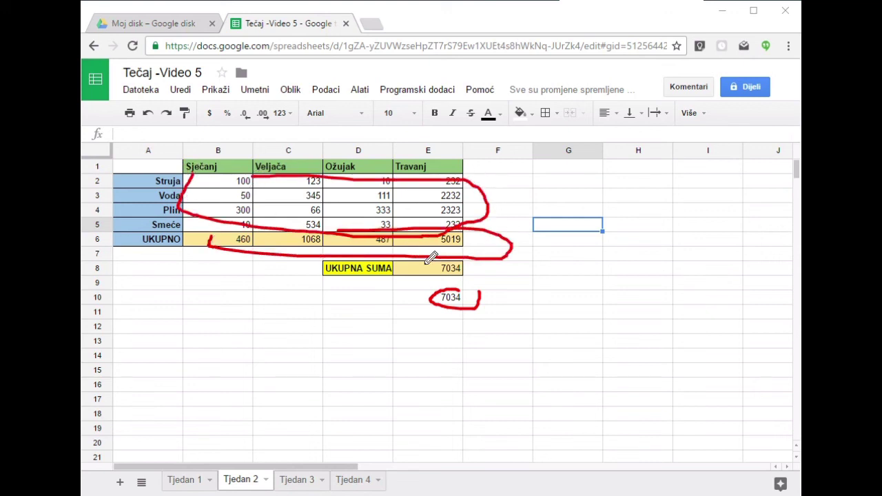
key("Escape")
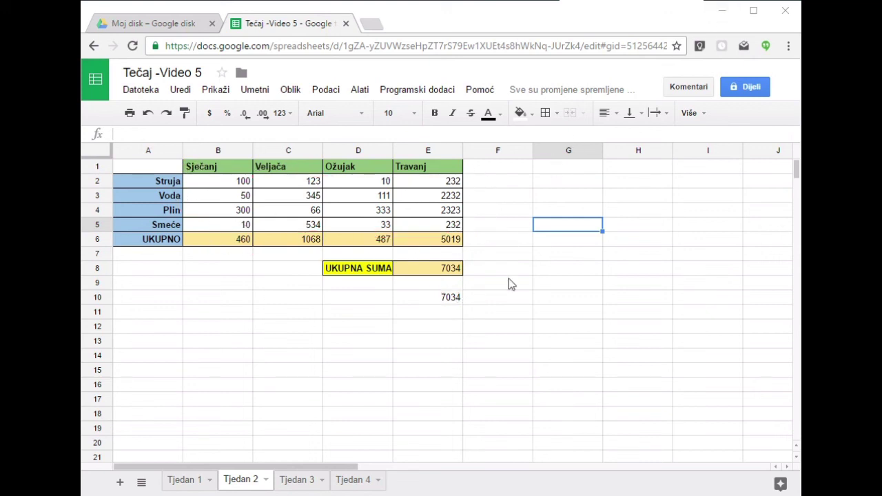
left_click(453, 301)
key("Delete")
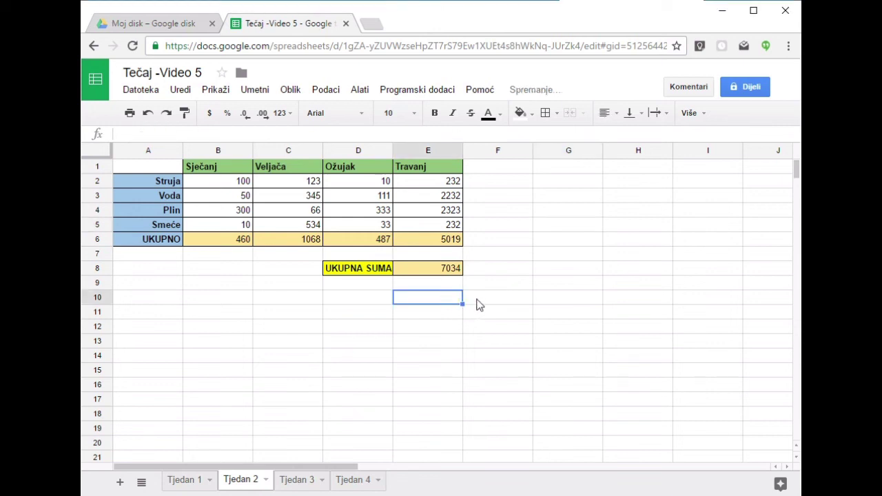
left_click(474, 237)
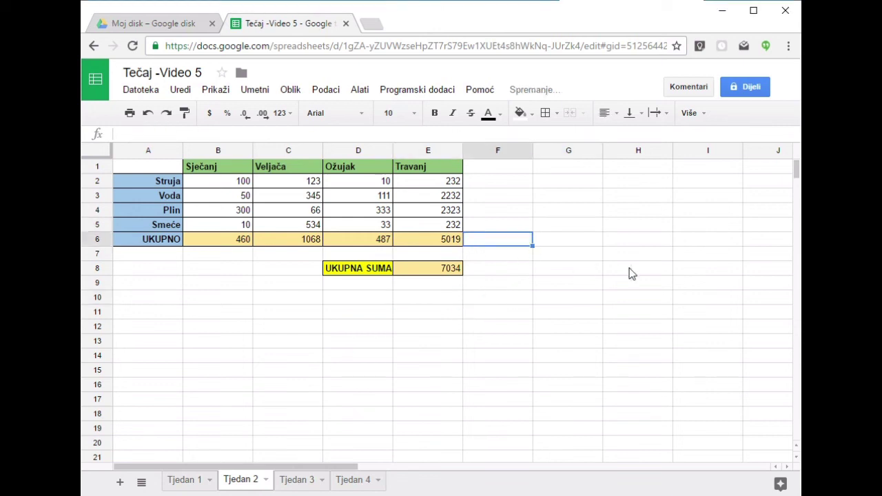
left_click(441, 305)
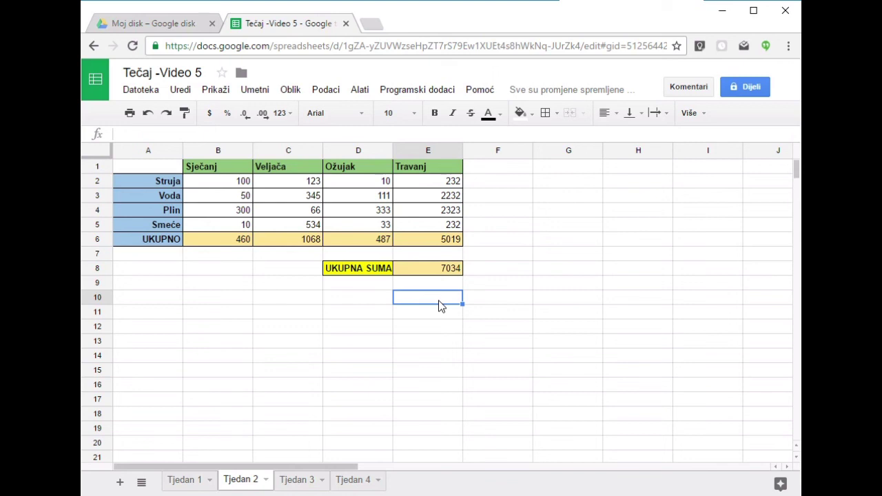